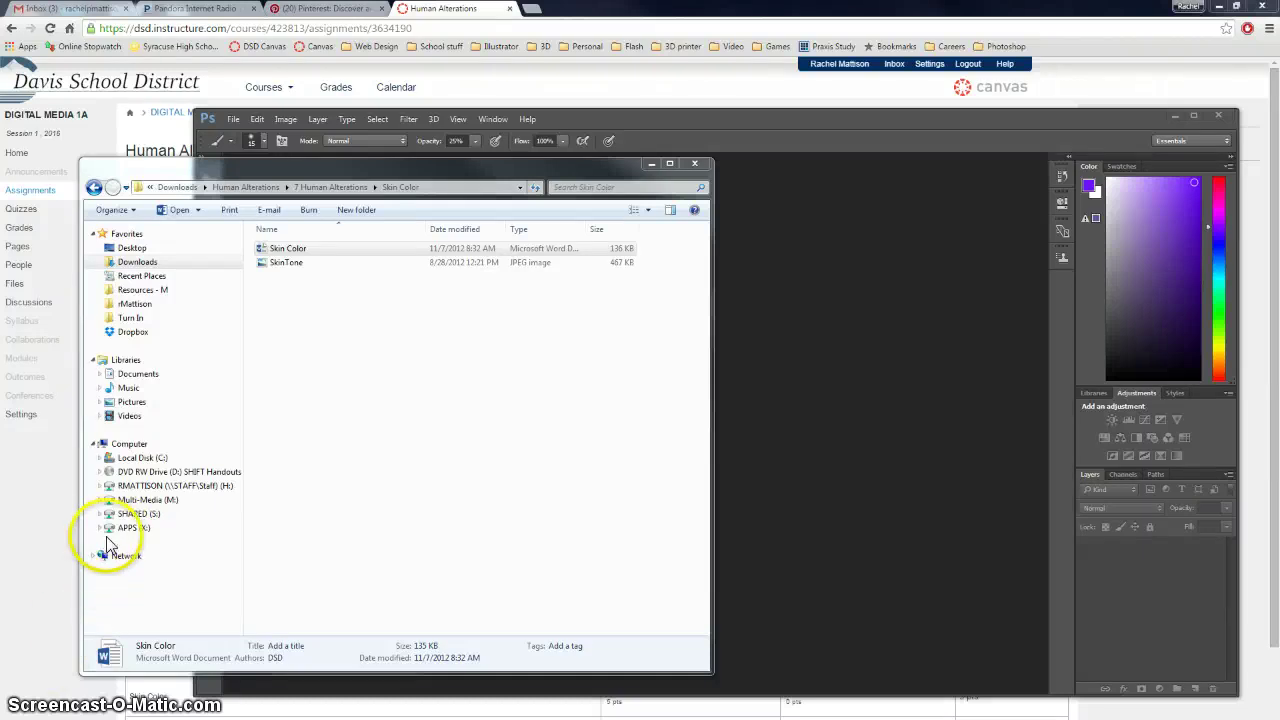
Step: Drag SkinTone.jpg from File Explorer into Photoshop to open the portrait
{"action": "left_click_drag", "start_coordinate": [272, 262], "coordinate": [831, 306]}
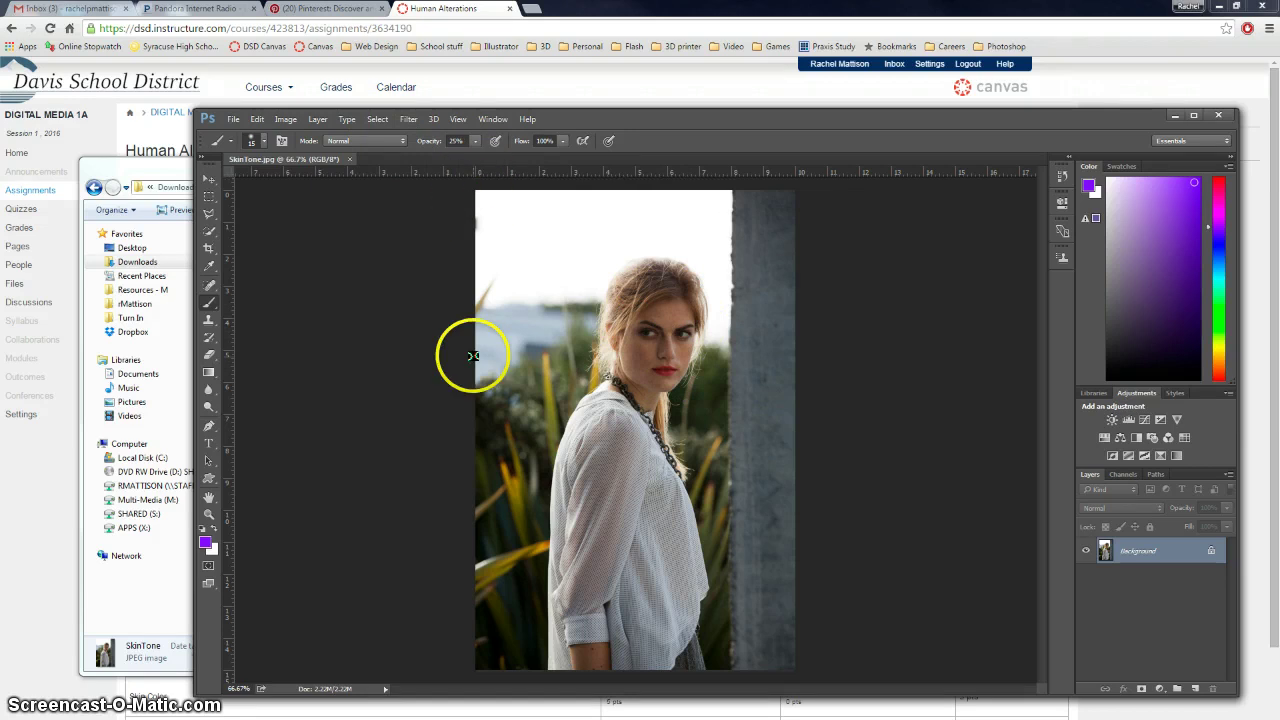
Step: Open Select > Color Range and keep it on Sampled Colors
{"action": "left_click", "coordinate": [378, 119]}
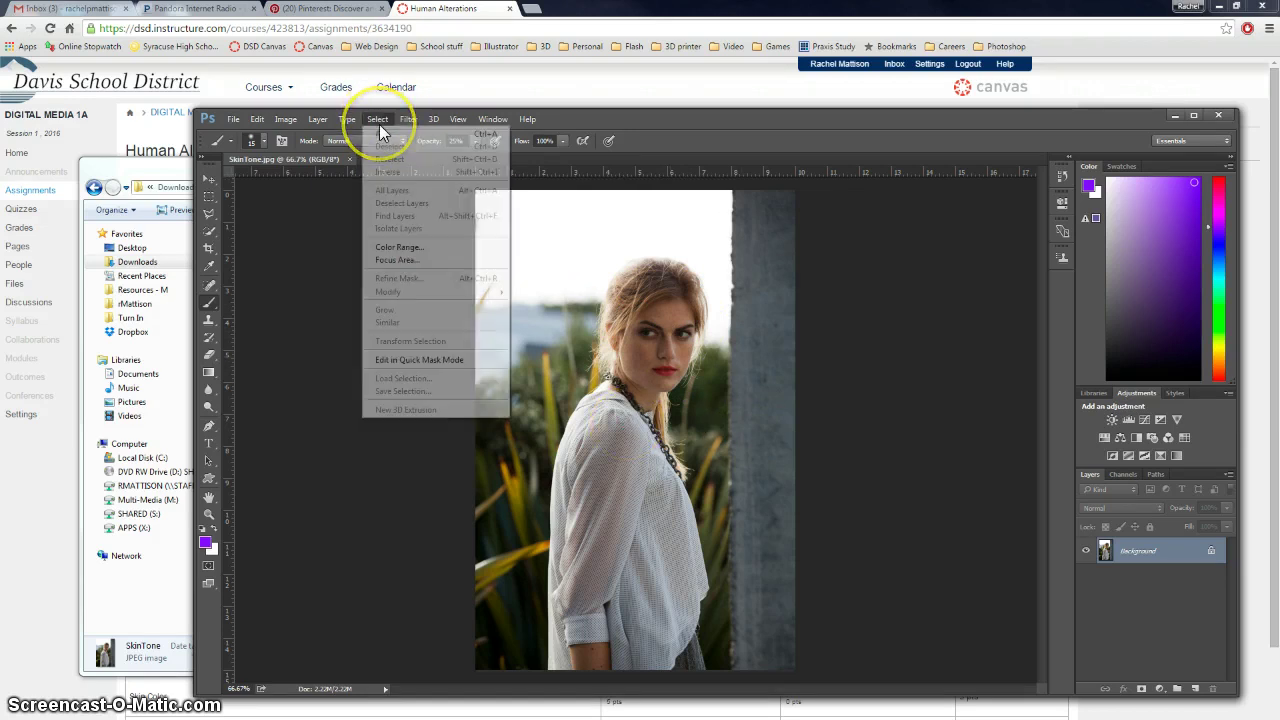
{"action": "left_click", "coordinate": [415, 250]}
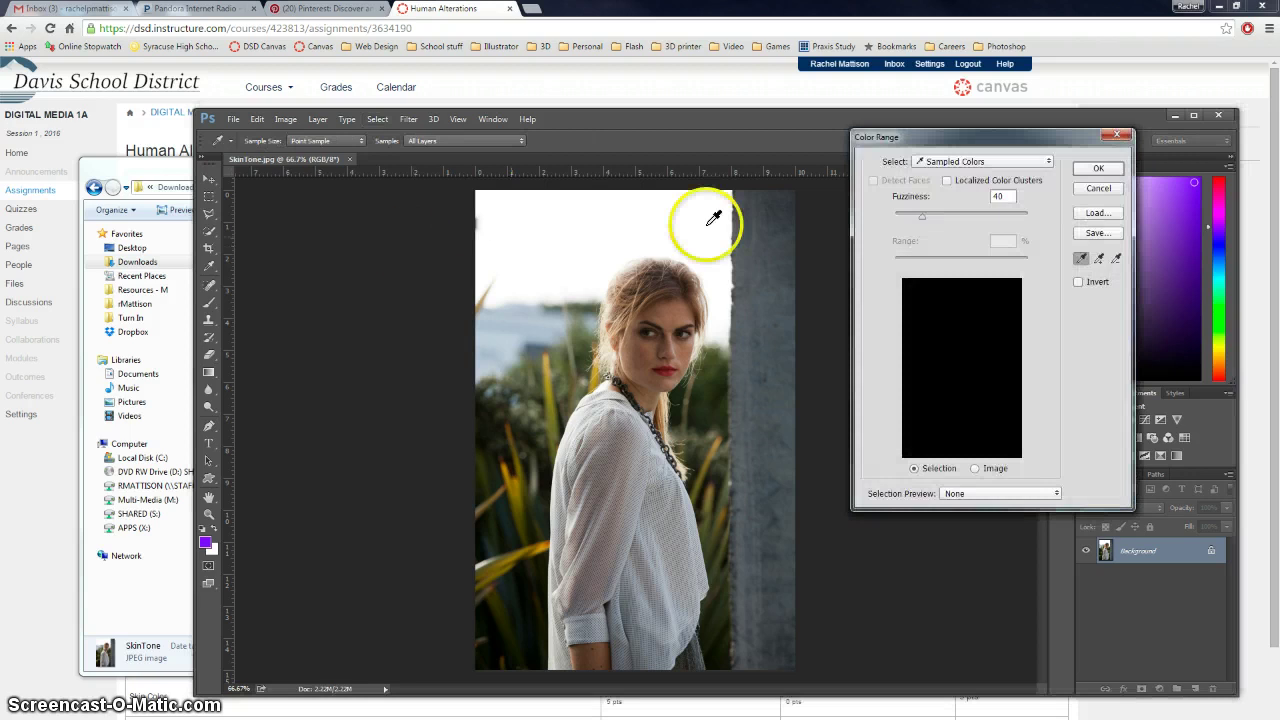
{"action": "left_click", "coordinate": [1047, 161]}
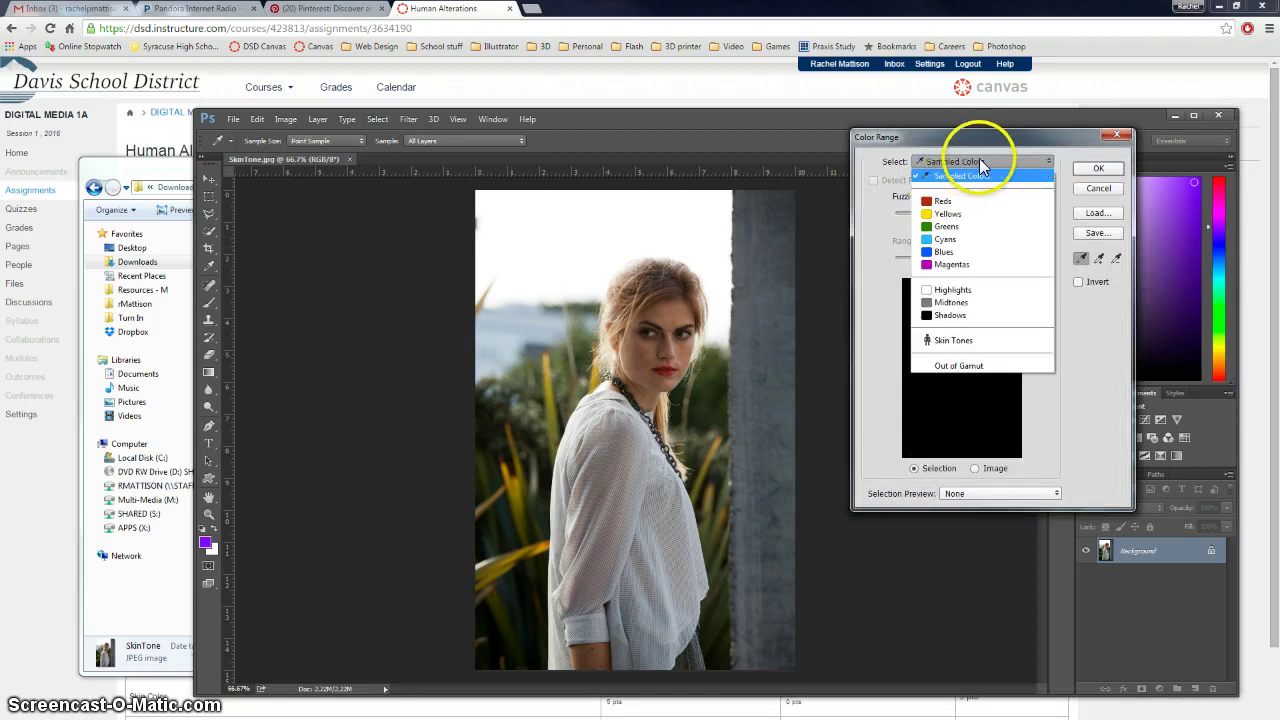
{"action": "left_click", "coordinate": [1041, 157]}
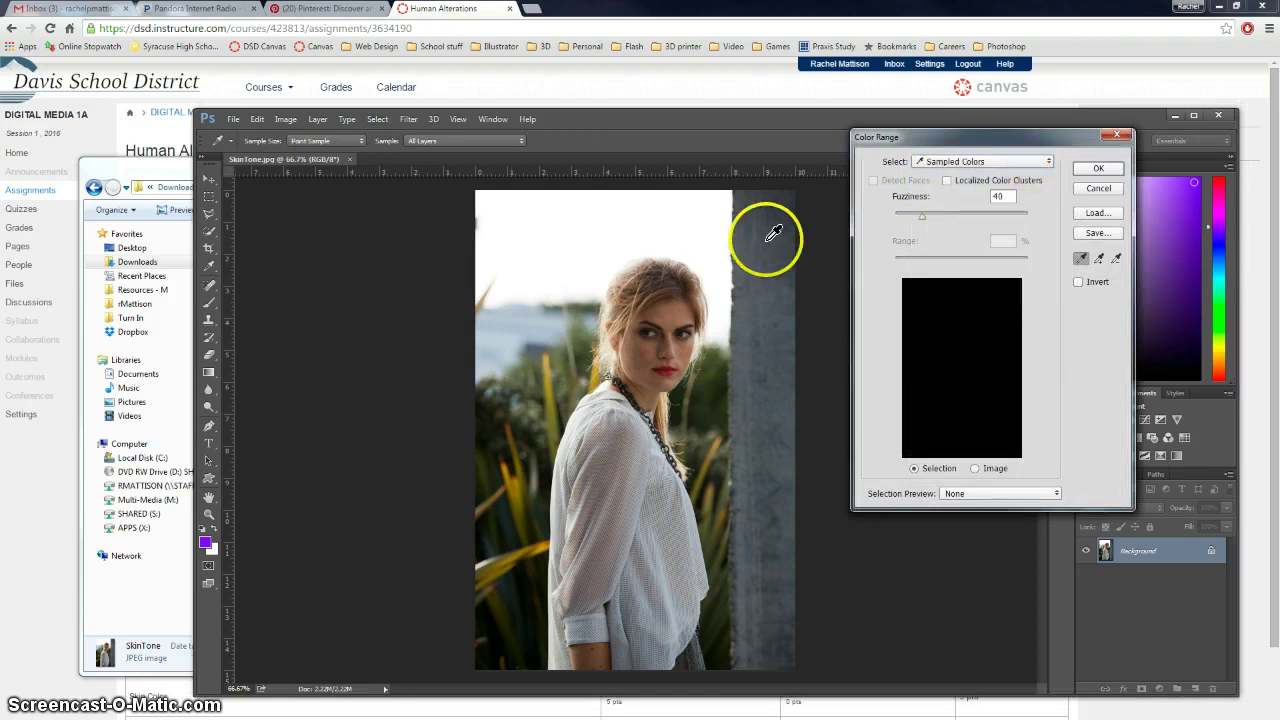
Step: Sample the white background, then add the greenish foliage tones to the Color Range preview
{"action": "left_click", "coordinate": [678, 225]}
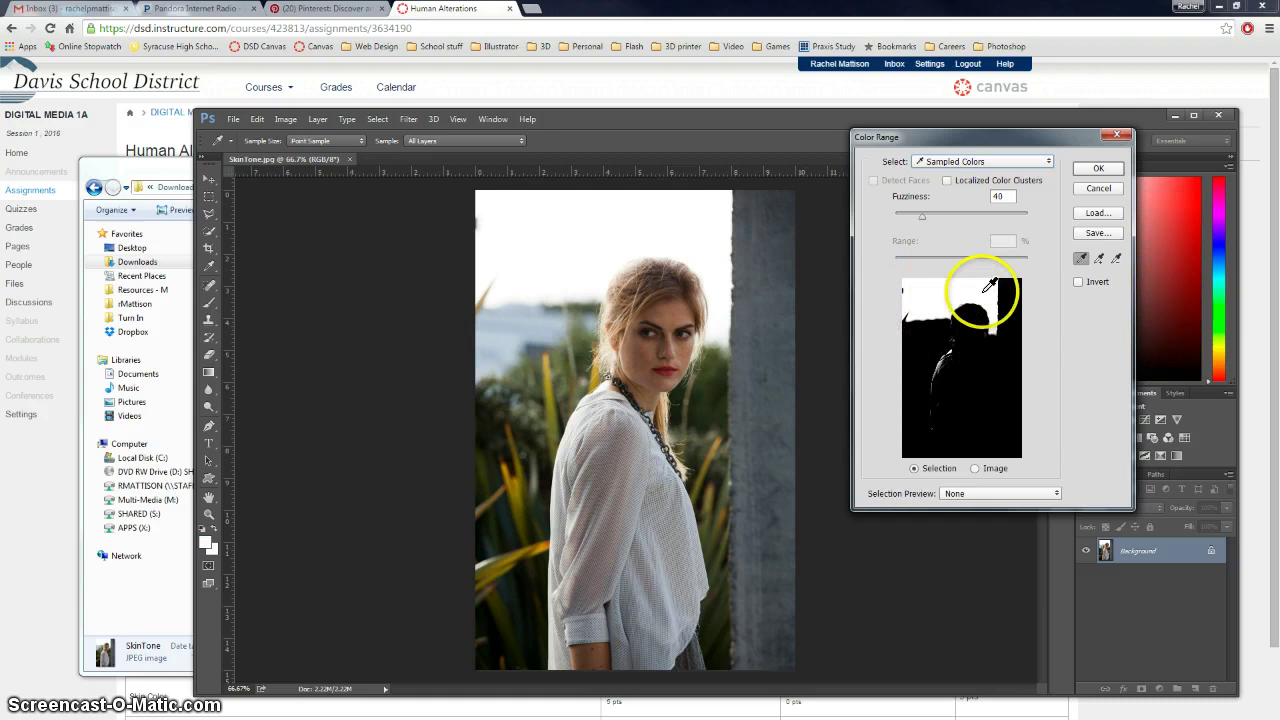
{"action": "left_click", "coordinate": [555, 354]}
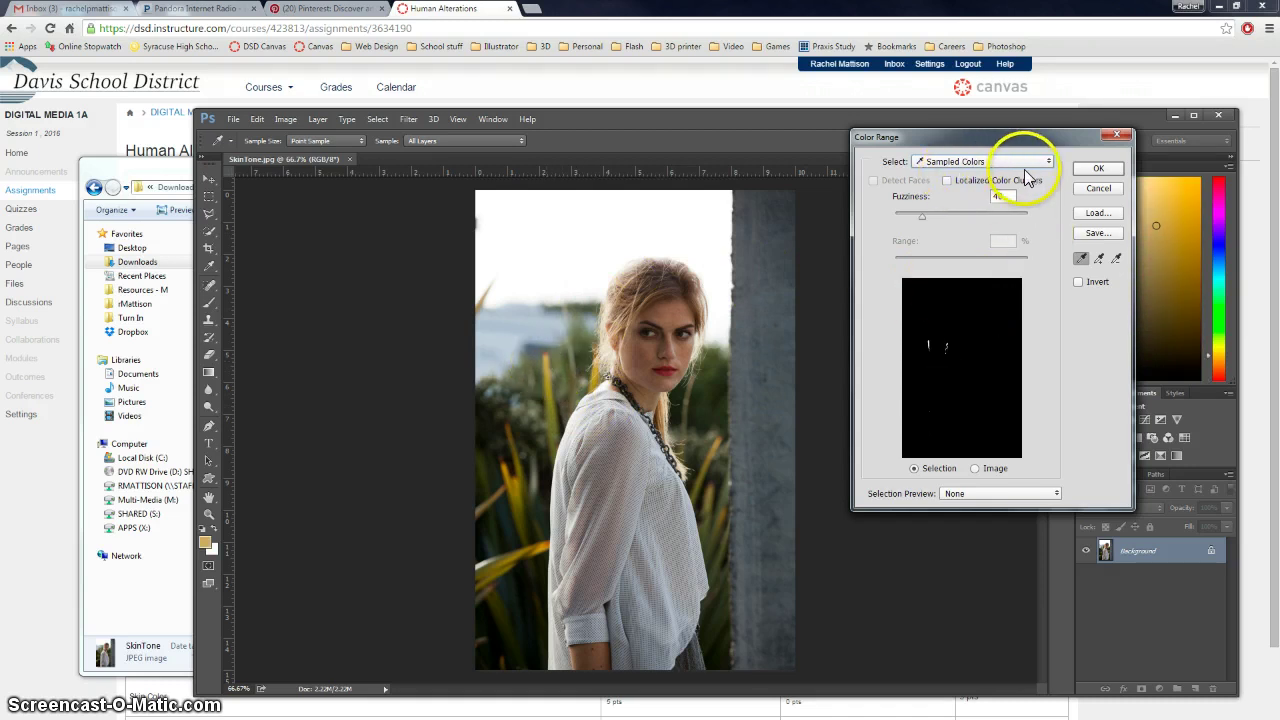
{"action": "left_click", "coordinate": [558, 409]}
{"action": "left_click", "coordinate": [514, 548]}
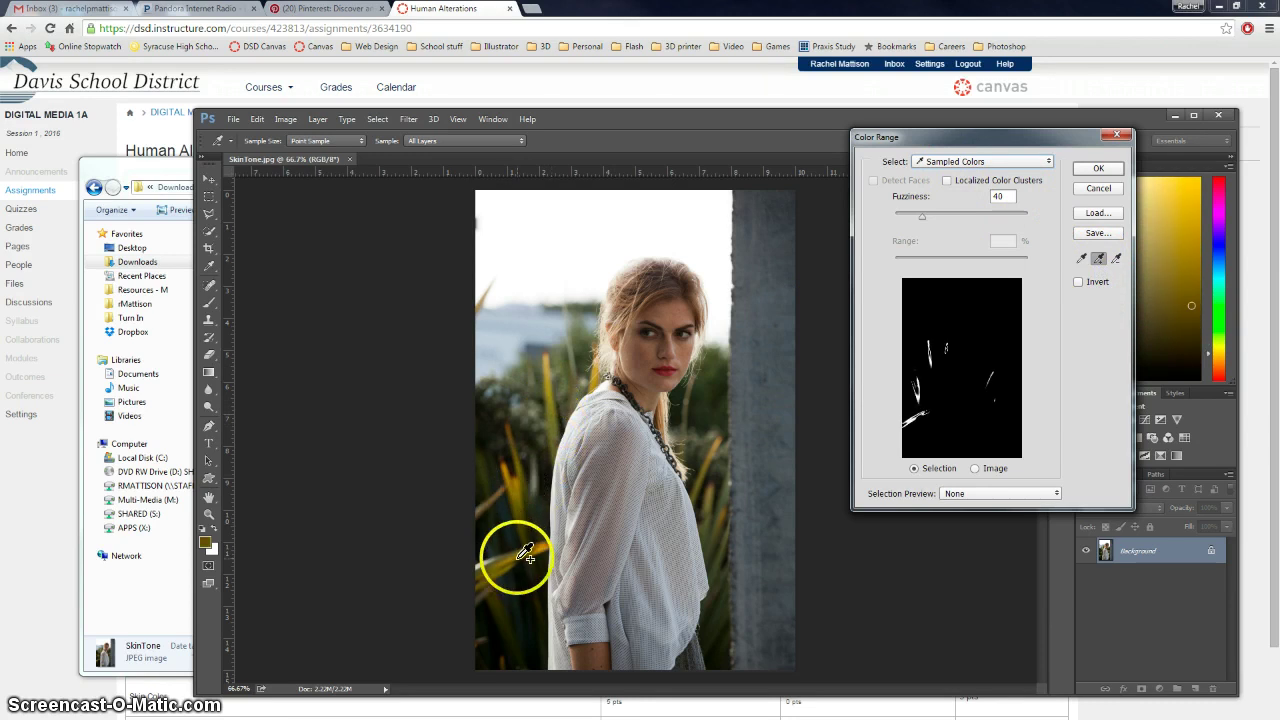
{"action": "left_click", "coordinate": [720, 450]}
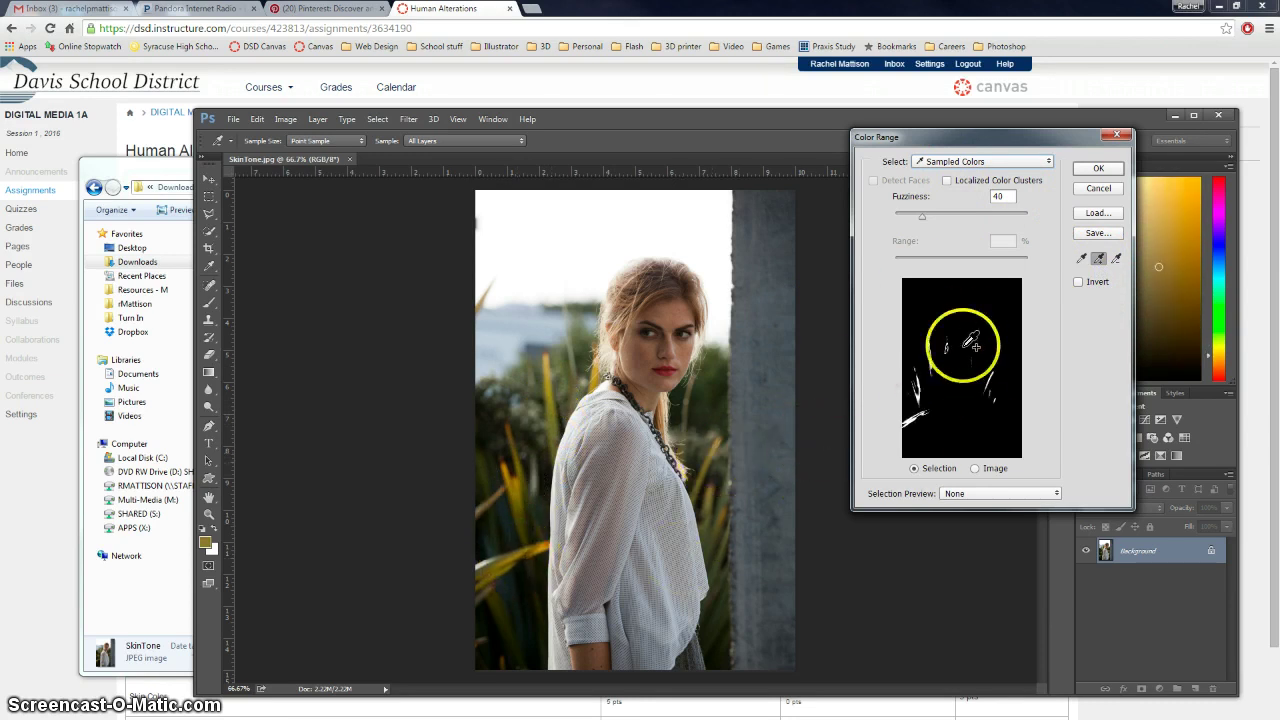
Step: Preview the Reds, Greens and Cyans presets in Color Range
{"action": "left_click", "coordinate": [1047, 160]}
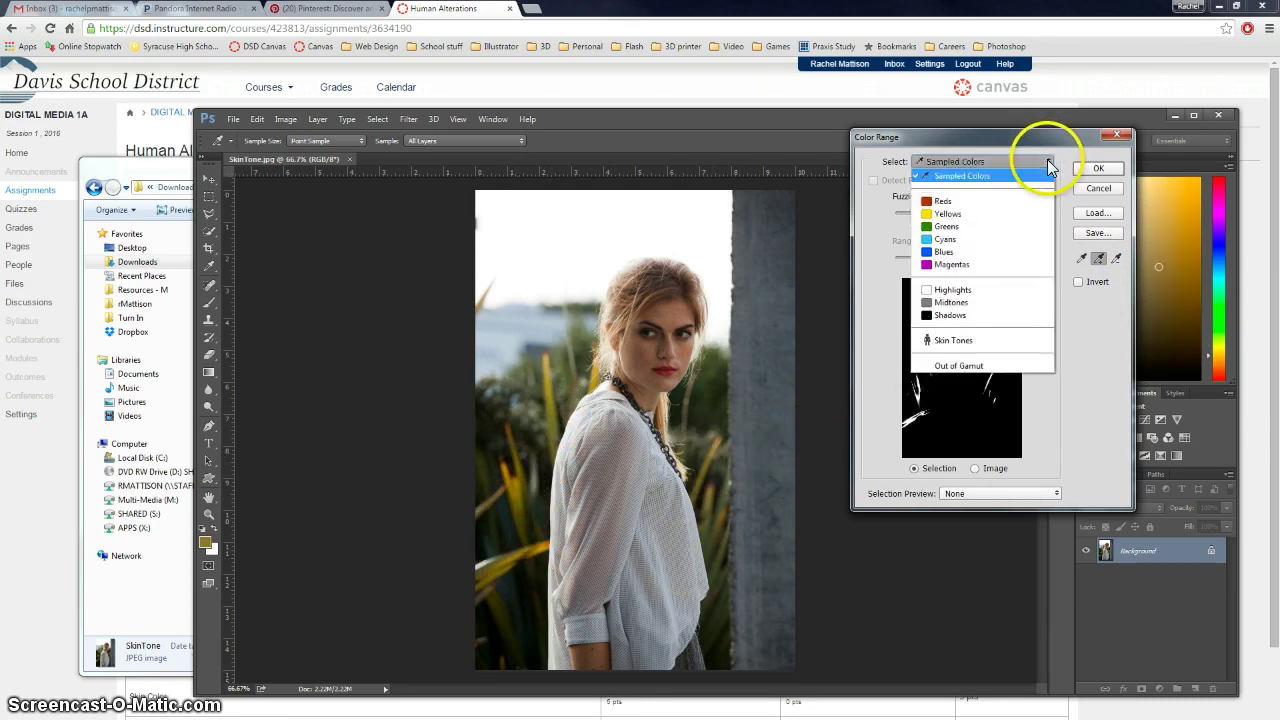
{"action": "left_click", "coordinate": [955, 176]}
{"action": "left_click", "coordinate": [960, 403]}
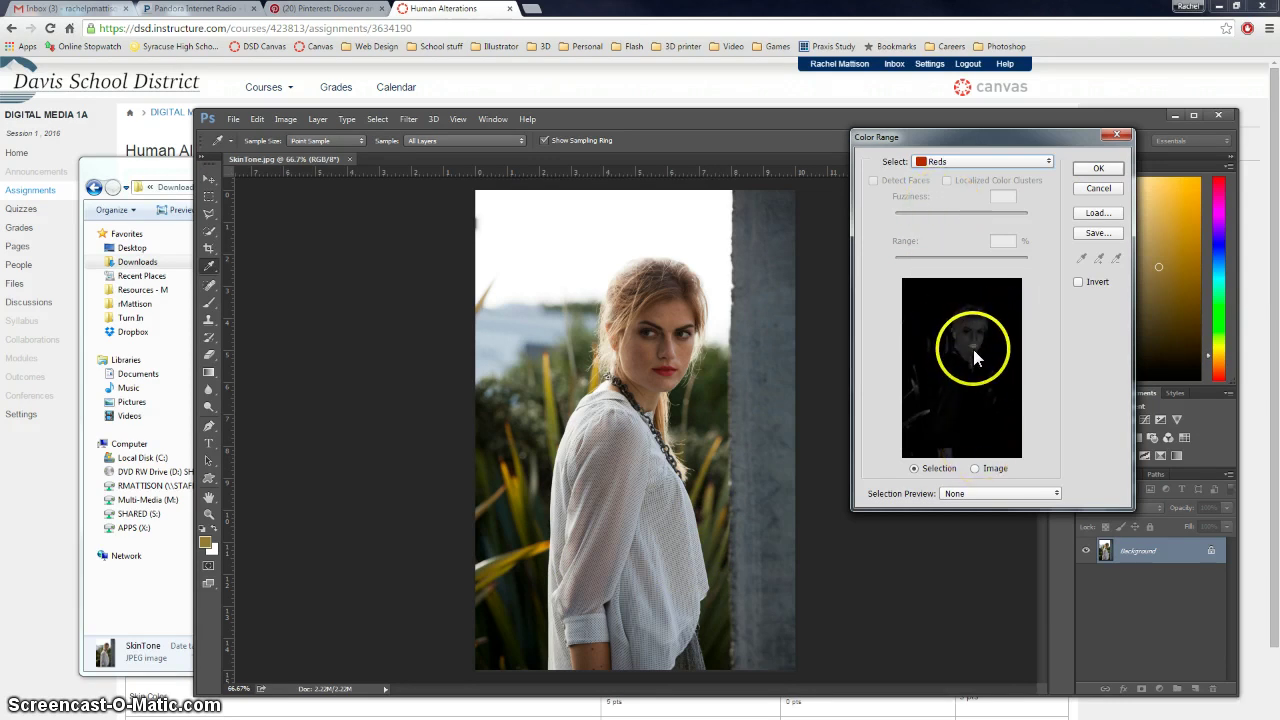
{"action": "left_click", "coordinate": [1047, 161]}
{"action": "left_click", "coordinate": [926, 224]}
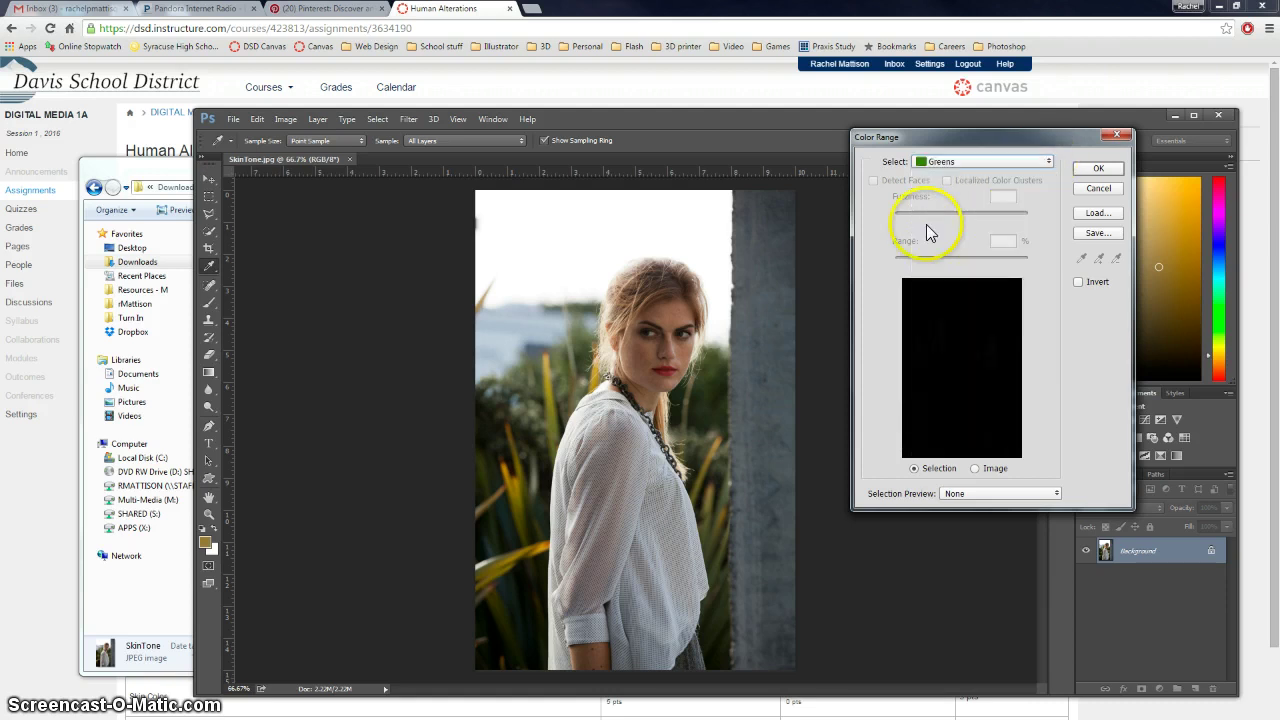
{"action": "left_click", "coordinate": [1046, 161]}
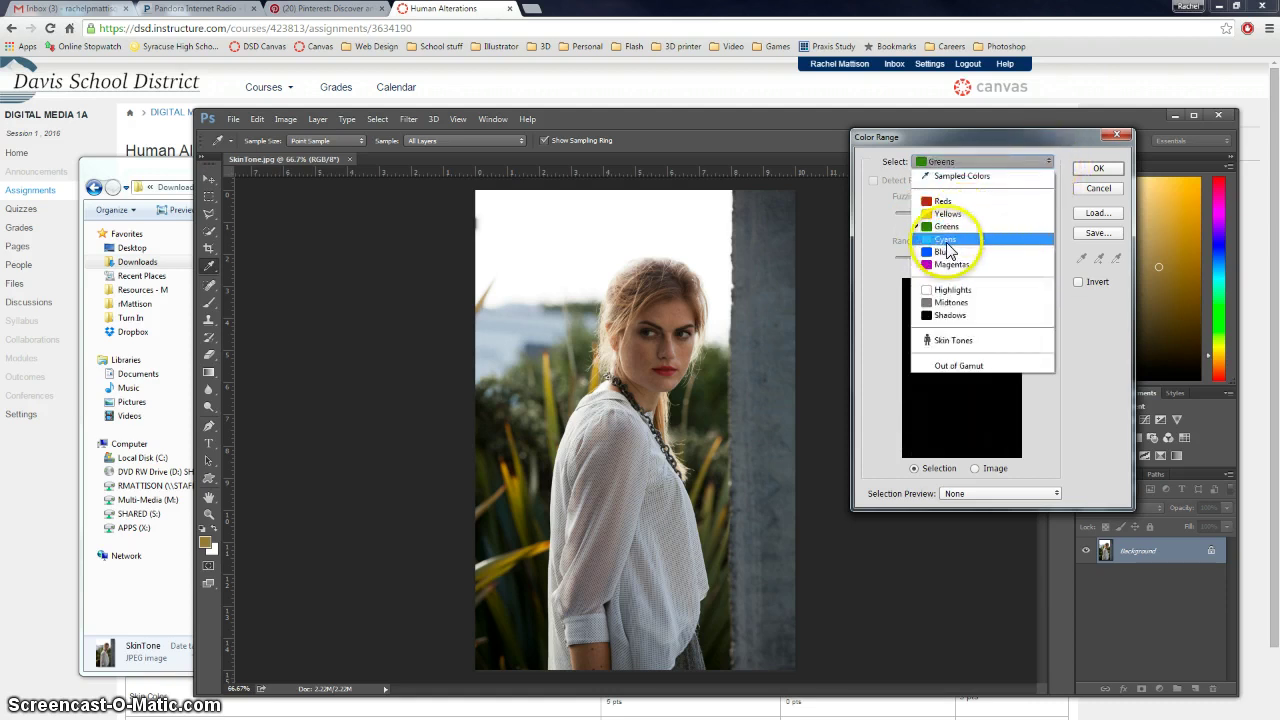
{"action": "left_click", "coordinate": [948, 250]}
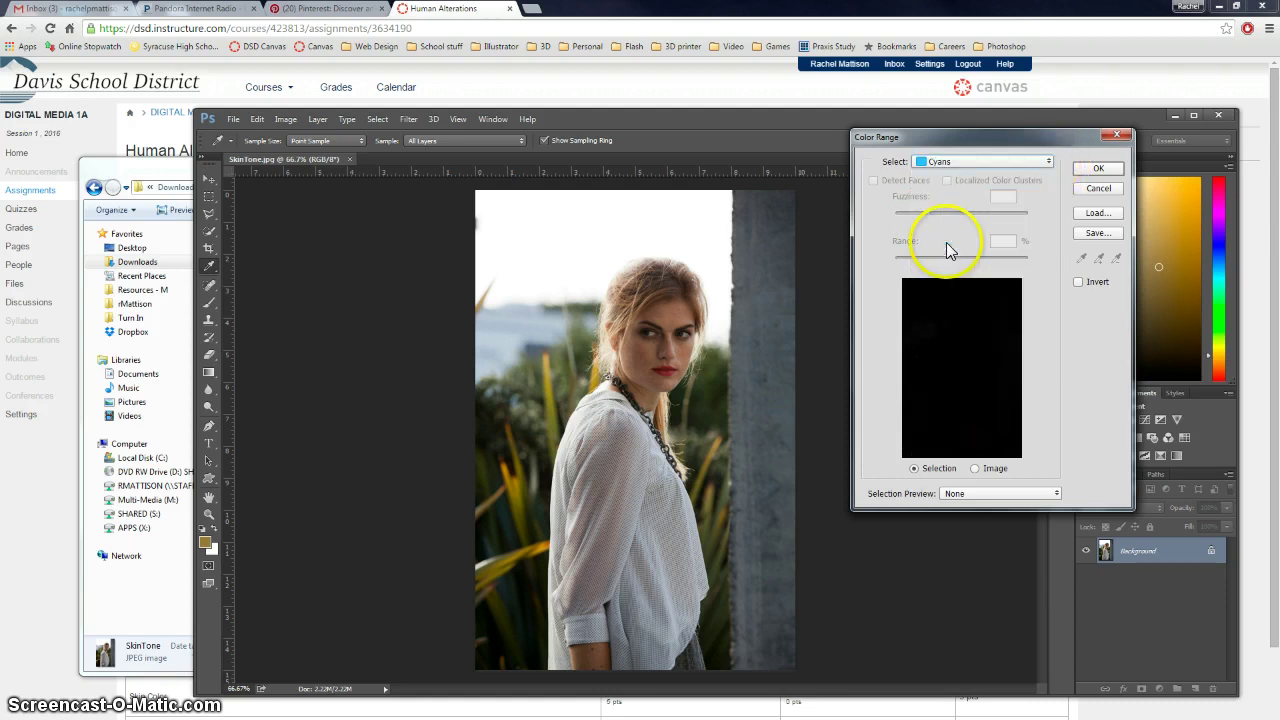
Step: Switch Color Range to Skin Tones with Detect Faces turned on
{"action": "left_click", "coordinate": [1040, 167]}
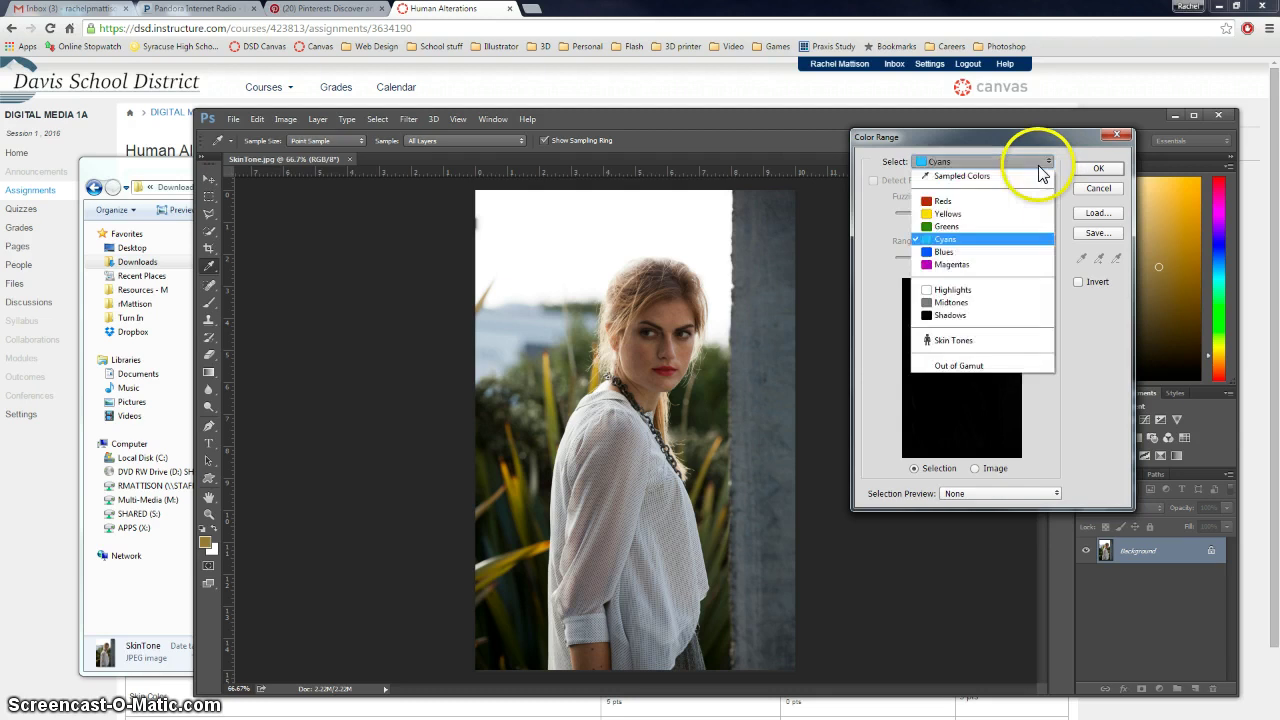
{"action": "left_click", "coordinate": [958, 341]}
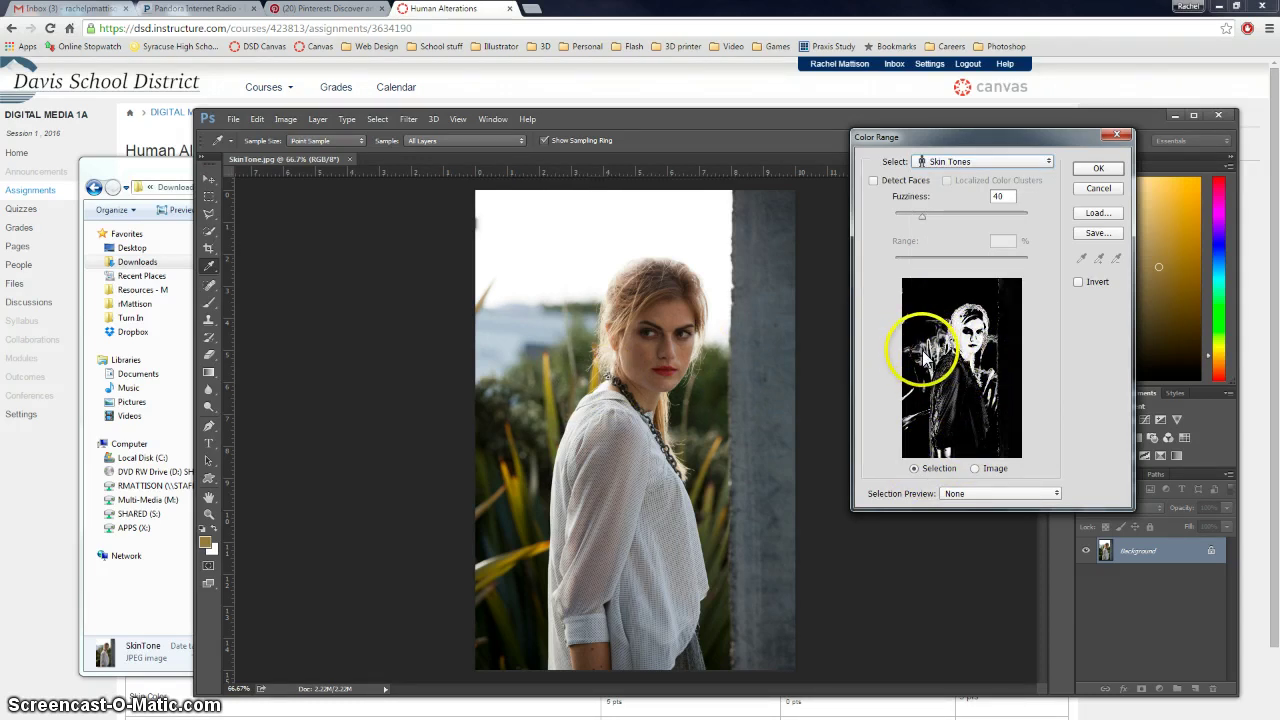
{"action": "left_click", "coordinate": [873, 183]}
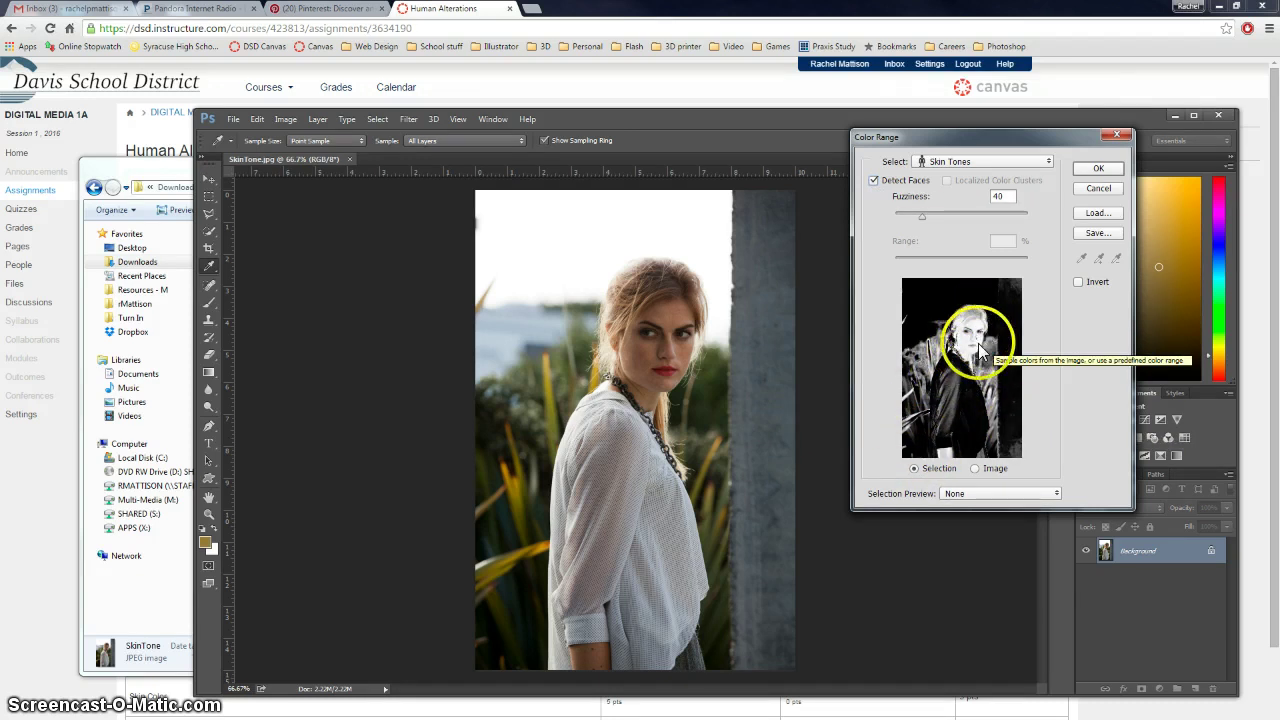
Step: Commit the Skin Tones selection and set up the freehand Lasso in subtract mode
{"action": "left_click", "coordinate": [1095, 170]}
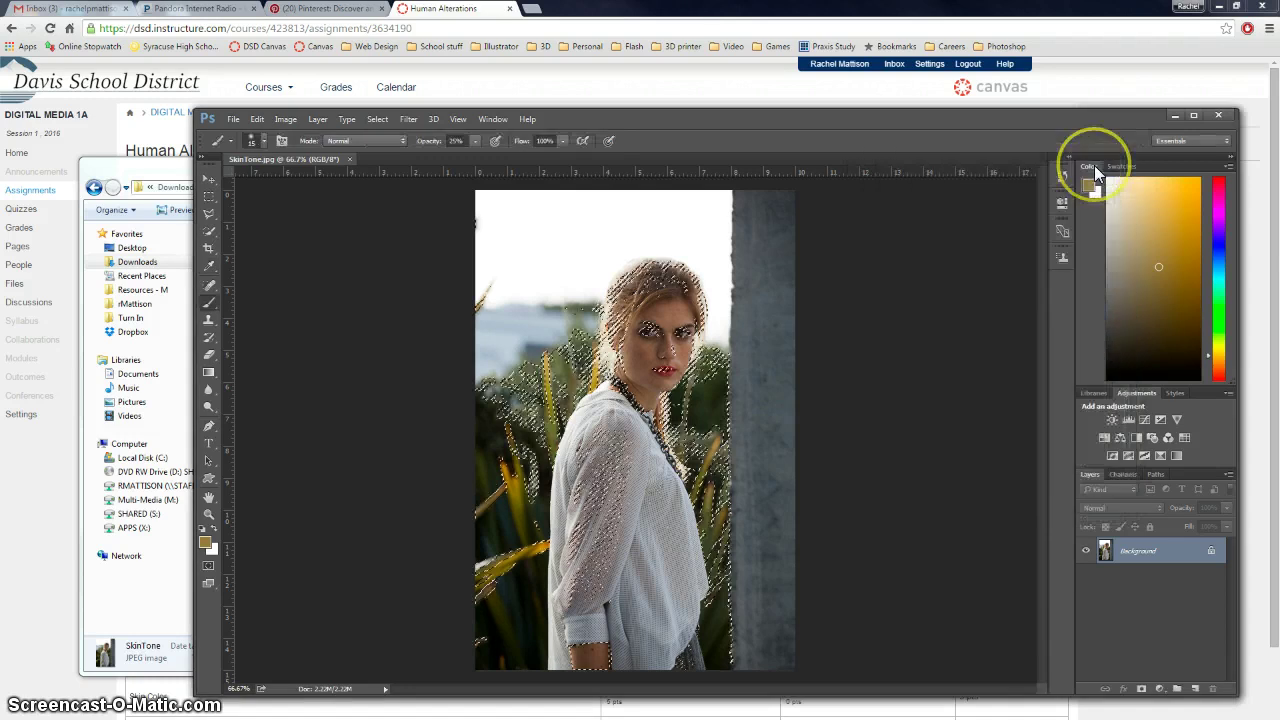
{"action": "key", "text": "b"}
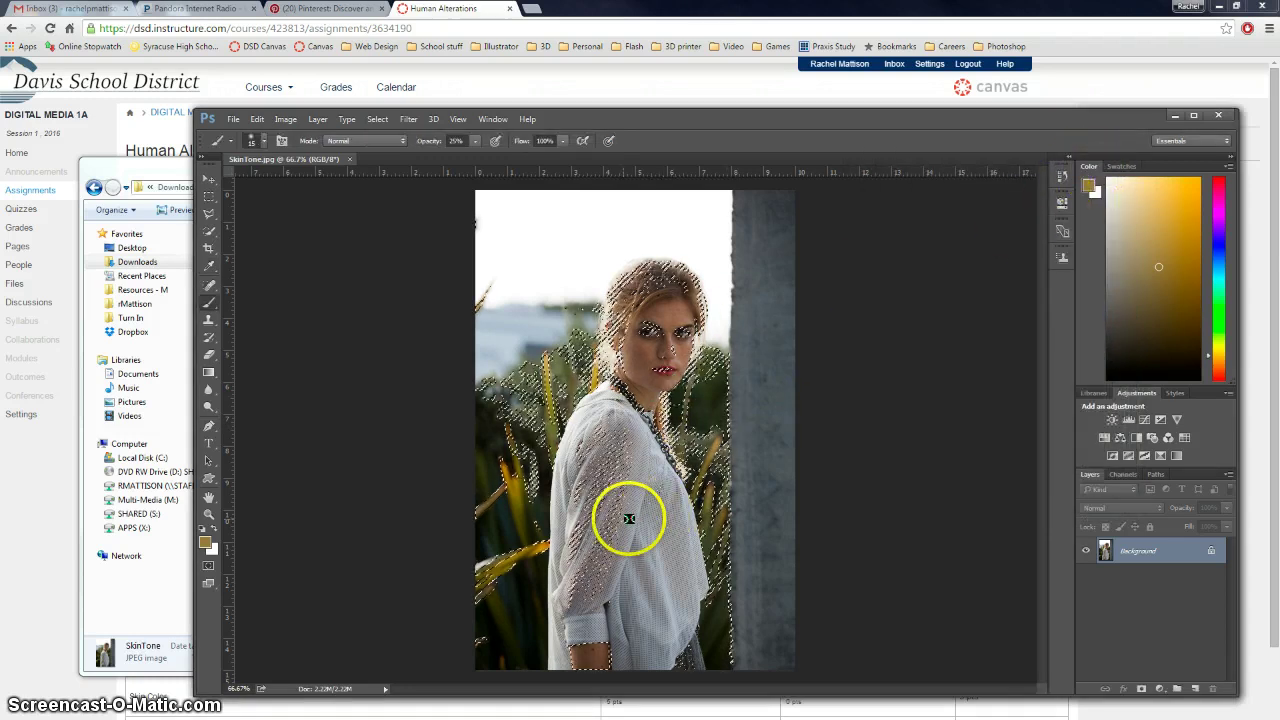
{"action": "left_click", "coordinate": [211, 198]}
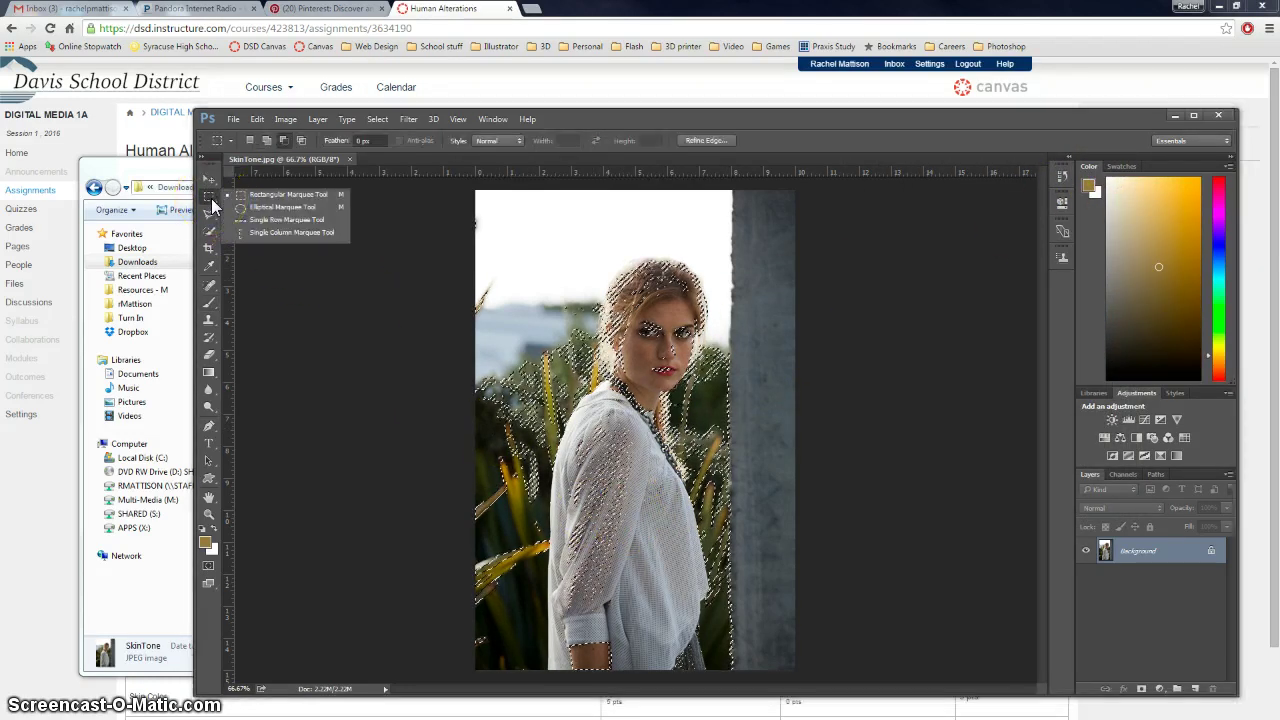
{"action": "left_click", "coordinate": [210, 214]}
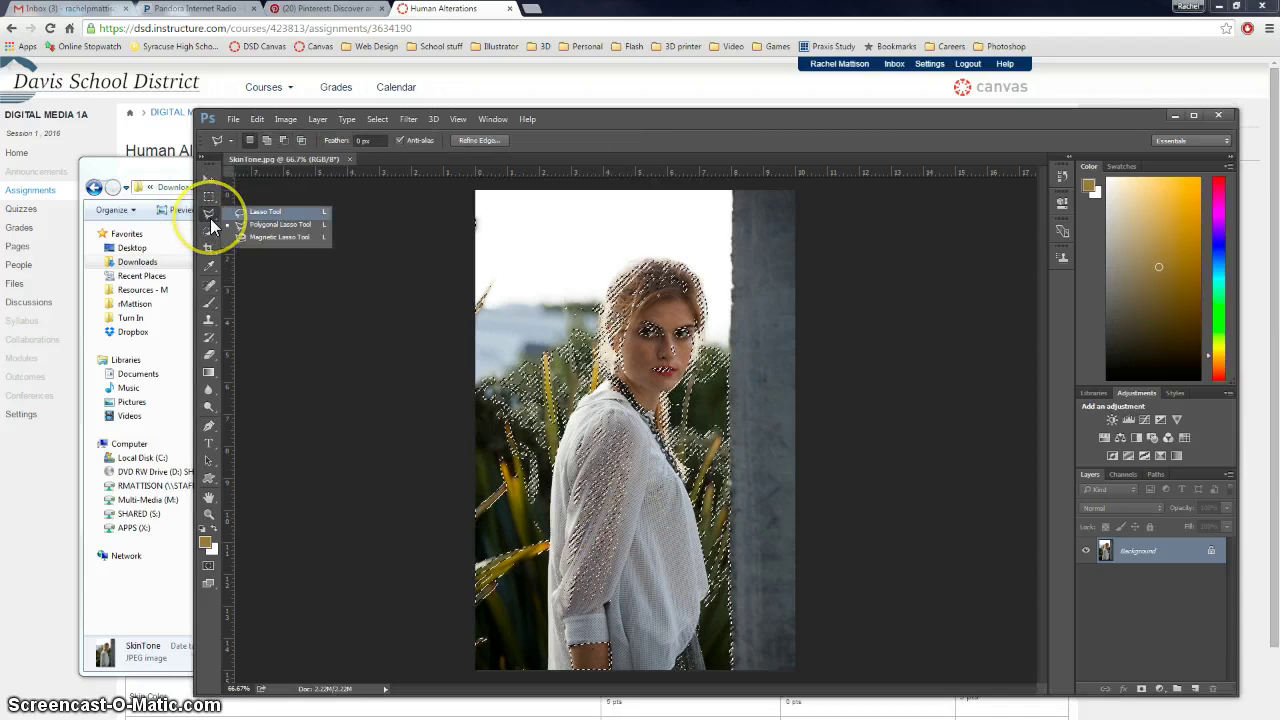
{"action": "left_click", "coordinate": [237, 222]}
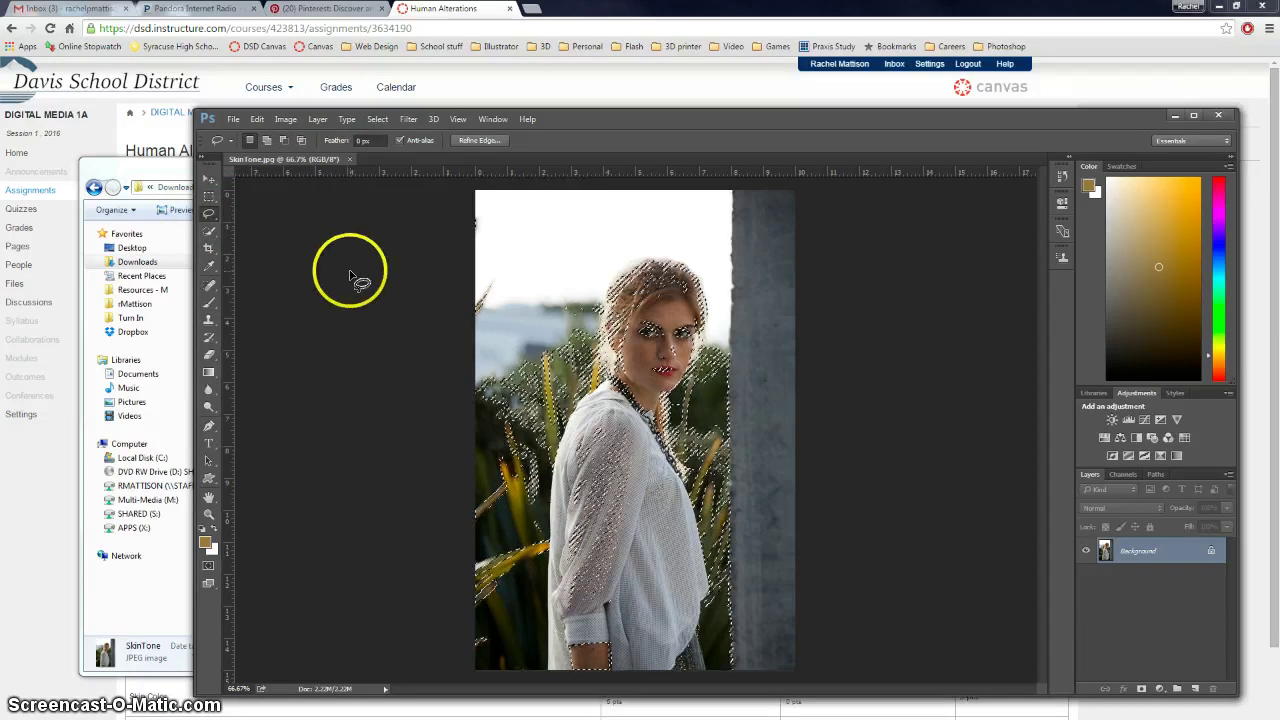
{"action": "left_click", "coordinate": [268, 143]}
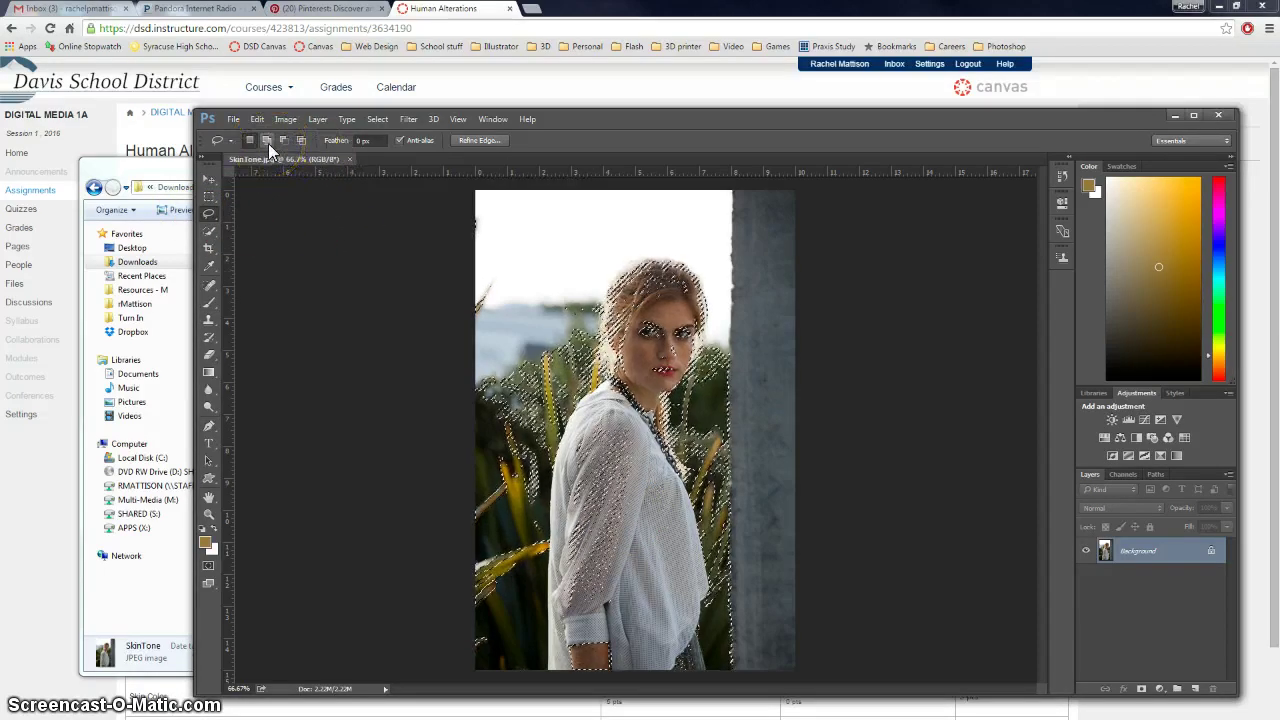
{"action": "left_click", "coordinate": [287, 140]}
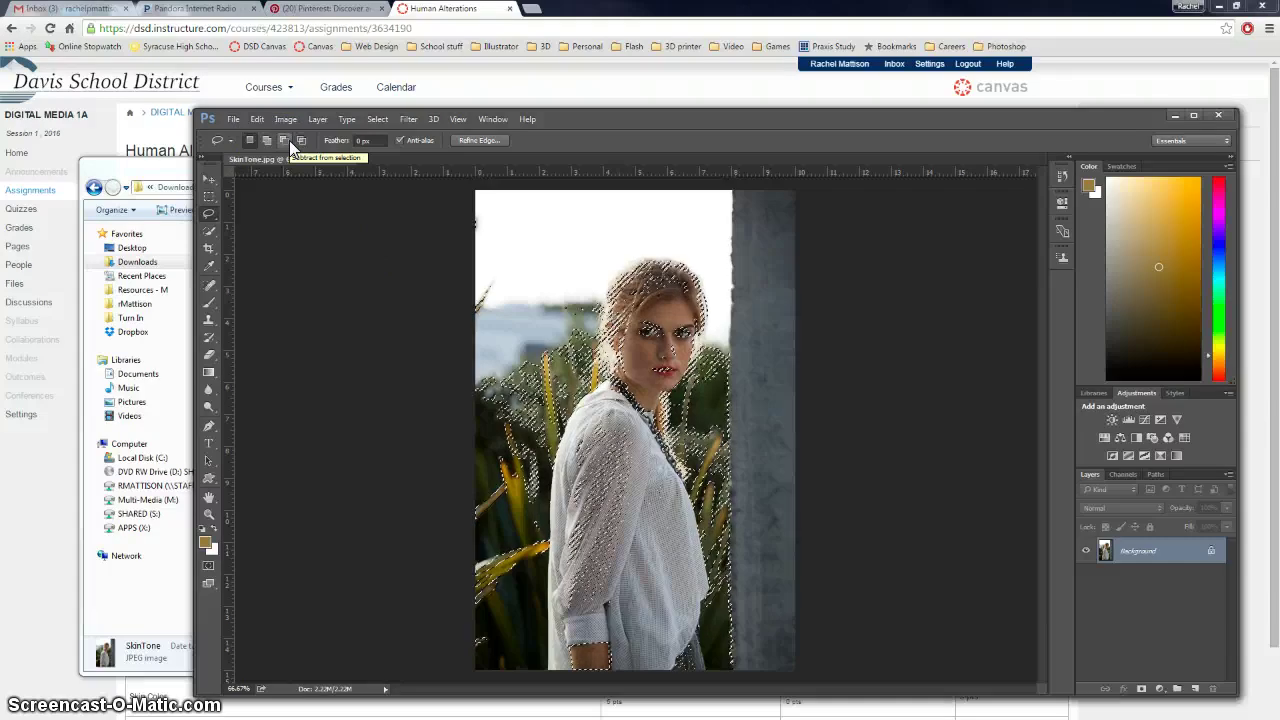
{"action": "left_click", "coordinate": [285, 141]}
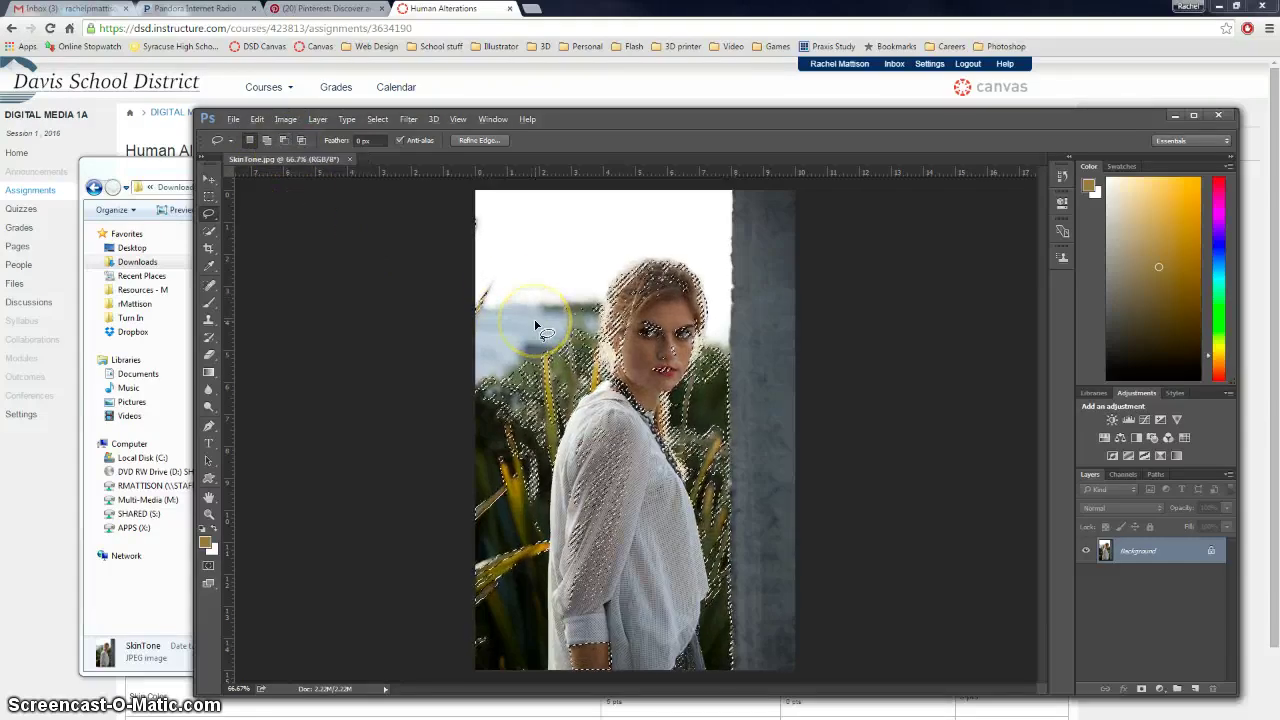
Step: Lasso out the stray foliage down the left side, shoulder and arm from the selection
{"action": "left_click_drag", "start_coordinate": [520, 334], "coordinate": [538, 330]}
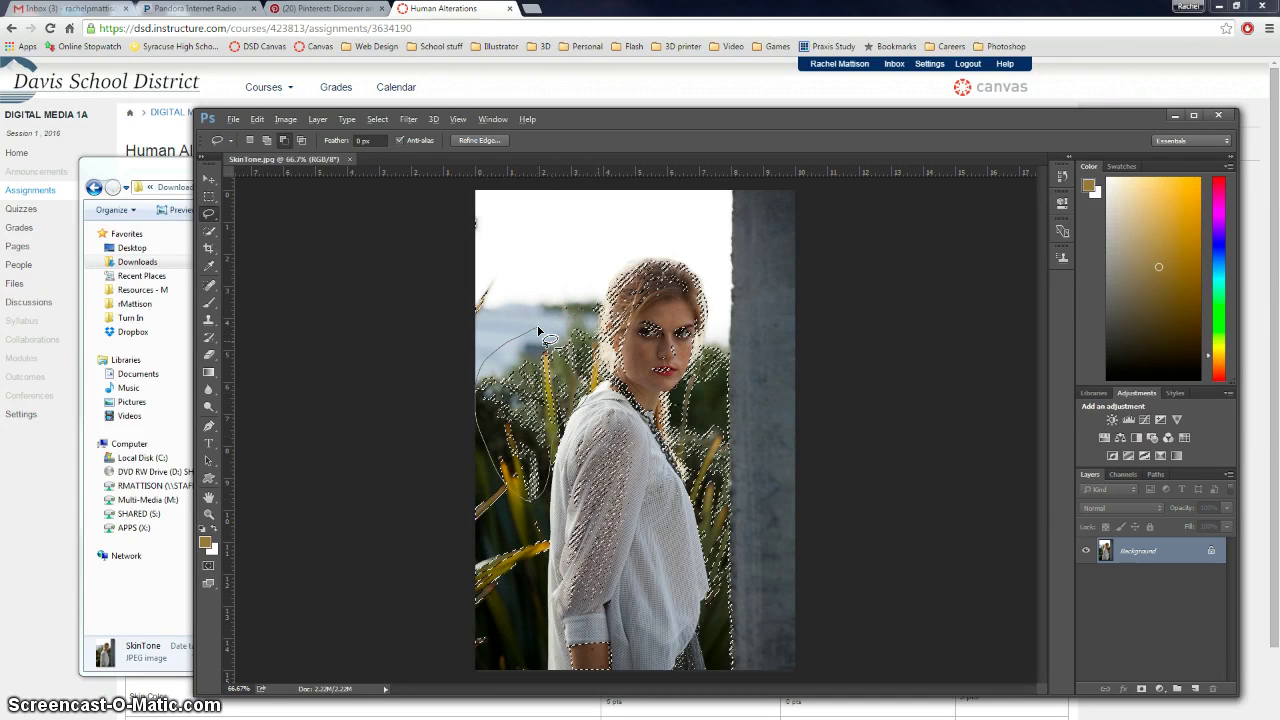
{"action": "mouse_move", "coordinate": [527, 335]}
{"action": "left_mouse_down"}
{"action": "mouse_move", "coordinate": [477, 368]}
{"action": "mouse_move", "coordinate": [484, 440]}
{"action": "mouse_move", "coordinate": [516, 498]}
{"action": "left_mouse_up"}
{"action": "mouse_move", "coordinate": [557, 429]}
{"action": "left_mouse_down"}
{"action": "mouse_move", "coordinate": [600, 369]}
{"action": "mouse_move", "coordinate": [593, 324]}
{"action": "mouse_move", "coordinate": [577, 312]}
{"action": "mouse_move", "coordinate": [516, 345]}
{"action": "left_mouse_up"}
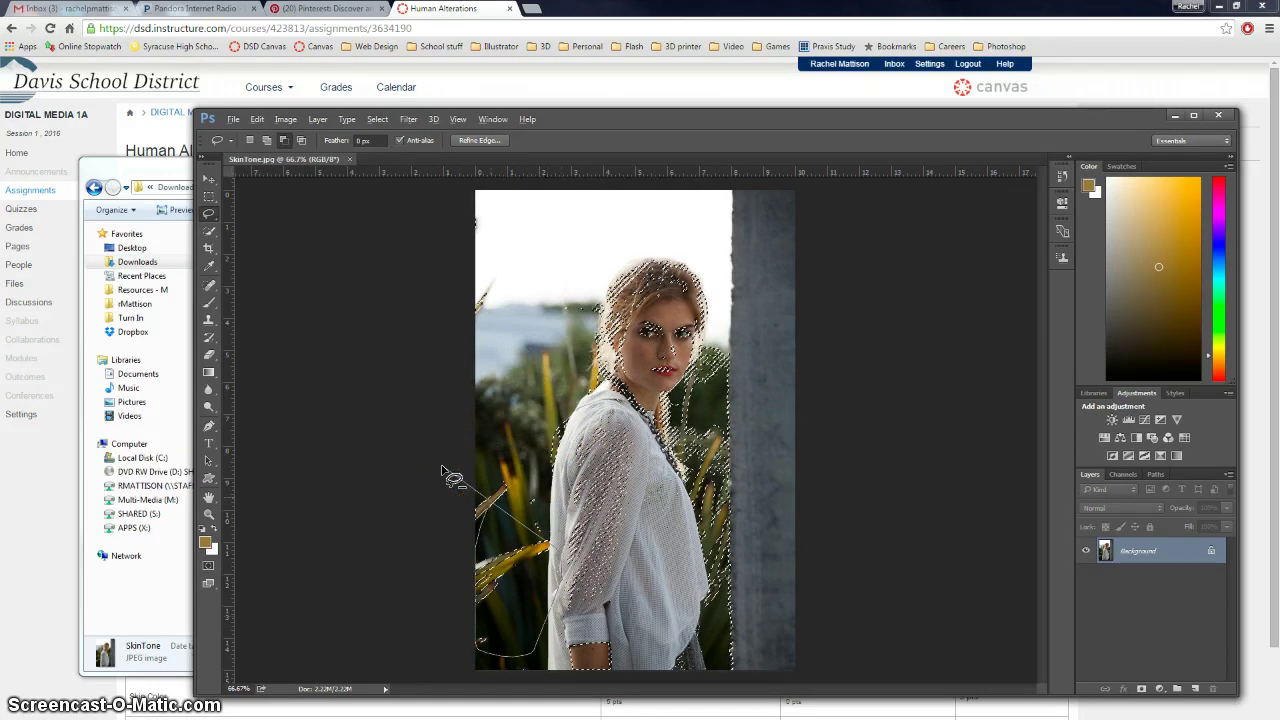
{"action": "mouse_move", "coordinate": [568, 550]}
{"action": "left_mouse_down"}
{"action": "mouse_move", "coordinate": [487, 461]}
{"action": "mouse_move", "coordinate": [561, 573]}
{"action": "mouse_move", "coordinate": [529, 657]}
{"action": "mouse_move", "coordinate": [471, 651]}
{"action": "mouse_move", "coordinate": [459, 592]}
{"action": "mouse_move", "coordinate": [499, 489]}
{"action": "mouse_move", "coordinate": [537, 469]}
{"action": "mouse_move", "coordinate": [567, 493]}
{"action": "mouse_move", "coordinate": [555, 560]}
{"action": "left_mouse_up"}
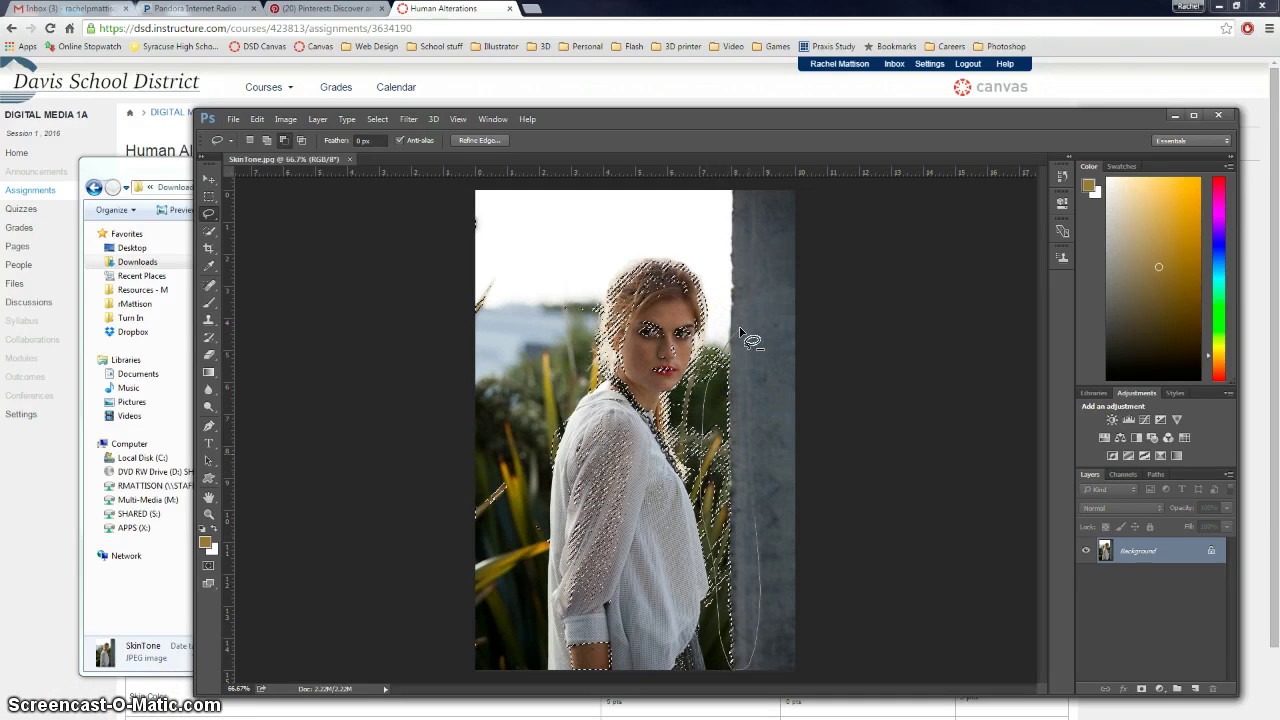
Step: Subtract the pillar edge, shirt and stray left-edge areas from the skin selection
{"action": "mouse_move", "coordinate": [741, 345]}
{"action": "left_mouse_down"}
{"action": "mouse_move", "coordinate": [706, 386]}
{"action": "mouse_move", "coordinate": [699, 493]}
{"action": "mouse_move", "coordinate": [737, 673]}
{"action": "mouse_move", "coordinate": [762, 589]}
{"action": "mouse_move", "coordinate": [745, 348]}
{"action": "left_mouse_up"}
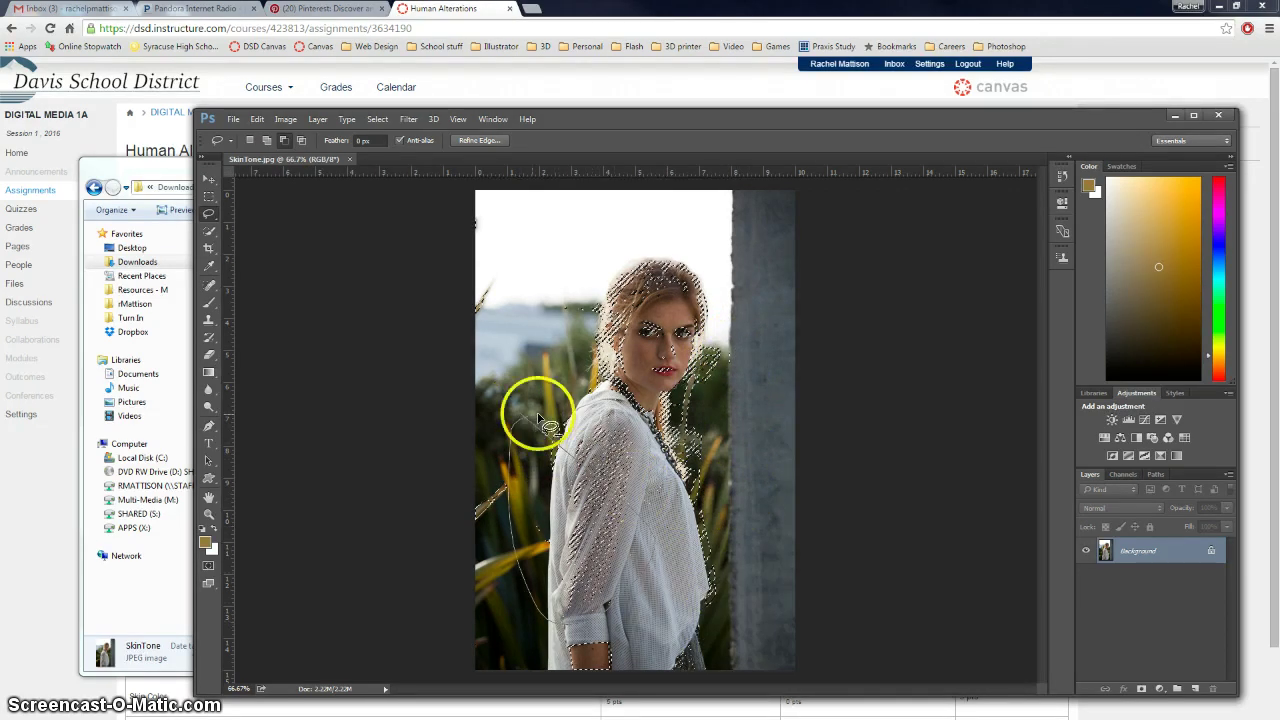
{"action": "mouse_move", "coordinate": [540, 420]}
{"action": "left_mouse_down"}
{"action": "mouse_move", "coordinate": [563, 406]}
{"action": "mouse_move", "coordinate": [611, 429]}
{"action": "mouse_move", "coordinate": [640, 463]}
{"action": "mouse_move", "coordinate": [667, 538]}
{"action": "mouse_move", "coordinate": [607, 615]}
{"action": "mouse_move", "coordinate": [566, 617]}
{"action": "mouse_move", "coordinate": [531, 596]}
{"action": "mouse_move", "coordinate": [510, 515]}
{"action": "mouse_move", "coordinate": [514, 434]}
{"action": "mouse_move", "coordinate": [535, 405]}
{"action": "left_mouse_up"}
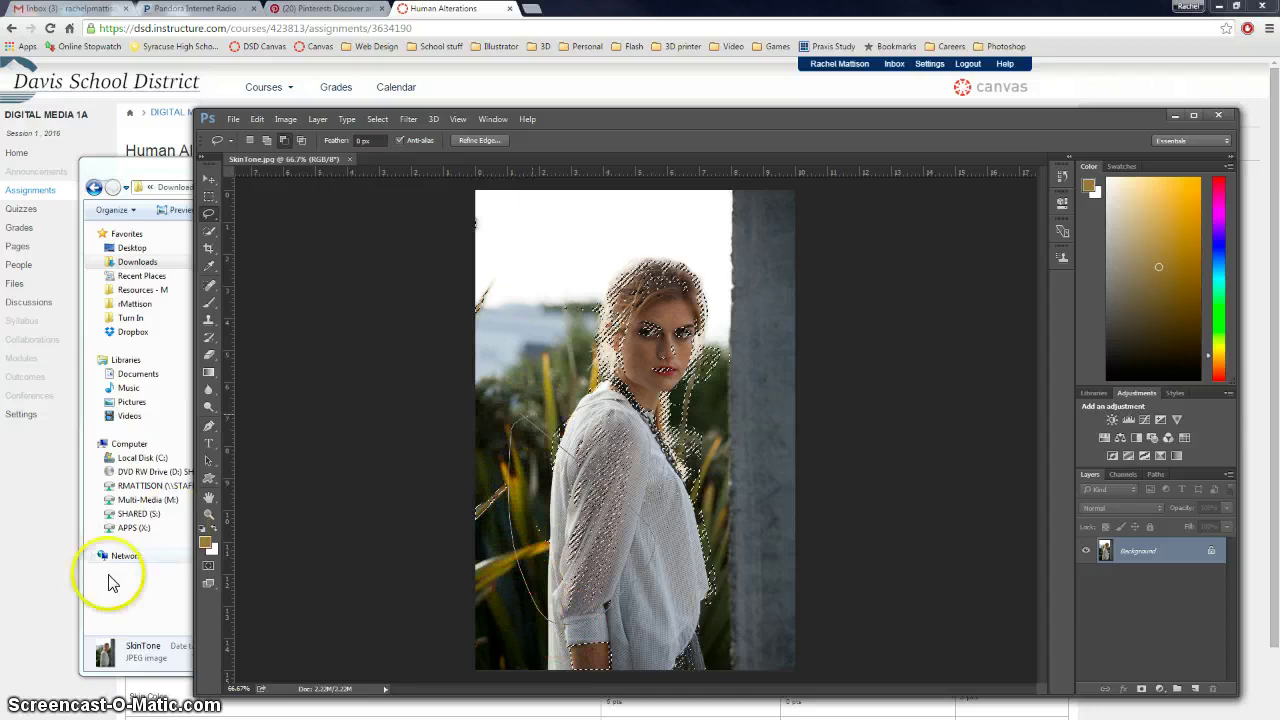
{"action": "left_click_drag", "start_coordinate": [110, 583], "coordinate": [100, 605]}
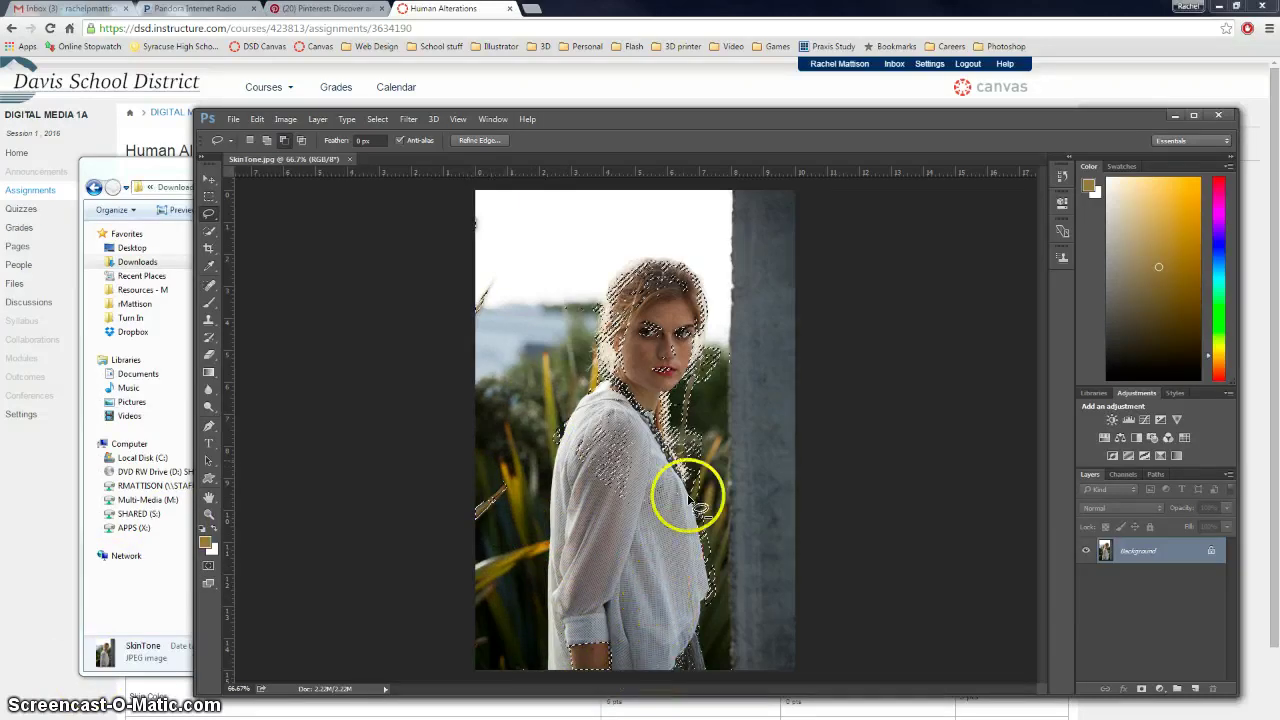
{"action": "mouse_move", "coordinate": [478, 505]}
{"action": "left_mouse_down"}
{"action": "mouse_move", "coordinate": [476, 518]}
{"action": "mouse_move", "coordinate": [518, 543]}
{"action": "mouse_move", "coordinate": [518, 478]}
{"action": "mouse_move", "coordinate": [466, 491]}
{"action": "mouse_move", "coordinate": [471, 509]}
{"action": "left_mouse_up"}
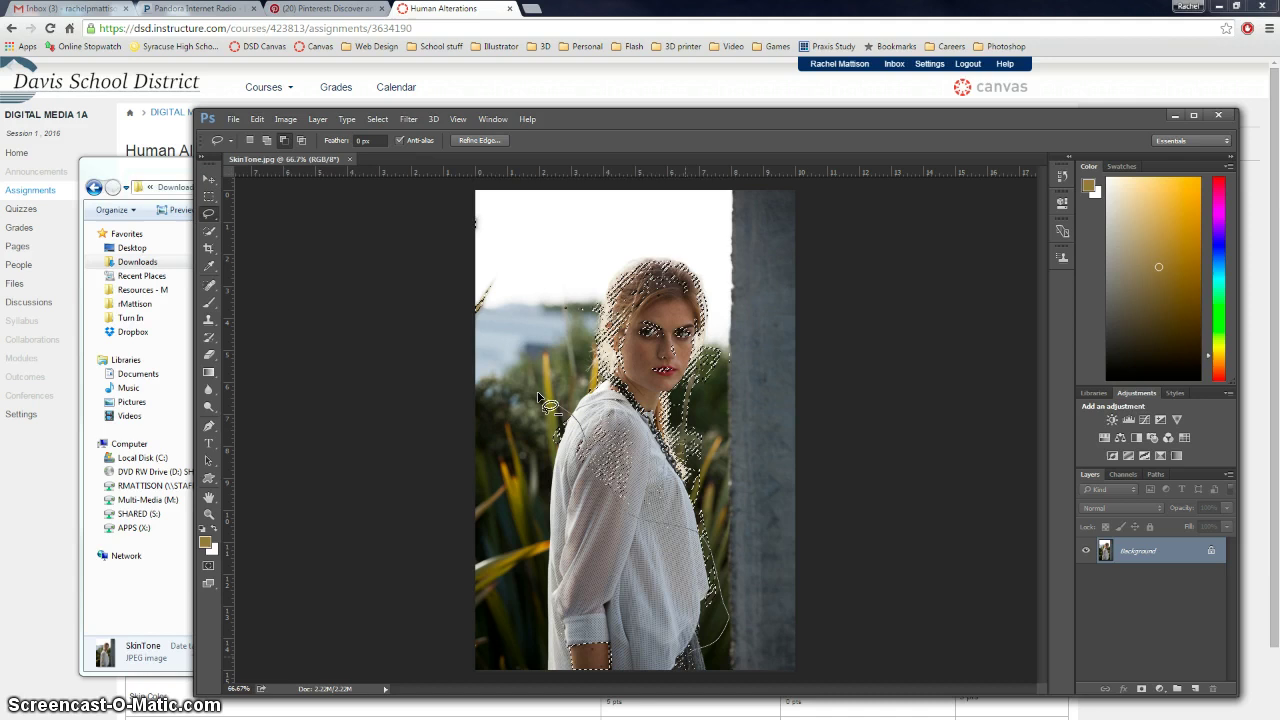
Step: Lasso out the plants along her right side, collar and arm from the selection
{"action": "mouse_move", "coordinate": [542, 400]}
{"action": "left_mouse_down"}
{"action": "mouse_move", "coordinate": [586, 429]}
{"action": "mouse_move", "coordinate": [609, 486]}
{"action": "mouse_move", "coordinate": [700, 531]}
{"action": "mouse_move", "coordinate": [728, 615]}
{"action": "mouse_move", "coordinate": [680, 674]}
{"action": "mouse_move", "coordinate": [712, 668]}
{"action": "left_mouse_up"}
{"action": "left_click", "coordinate": [490, 432]}
{"action": "left_click_drag", "start_coordinate": [490, 432], "coordinate": [491, 376]}
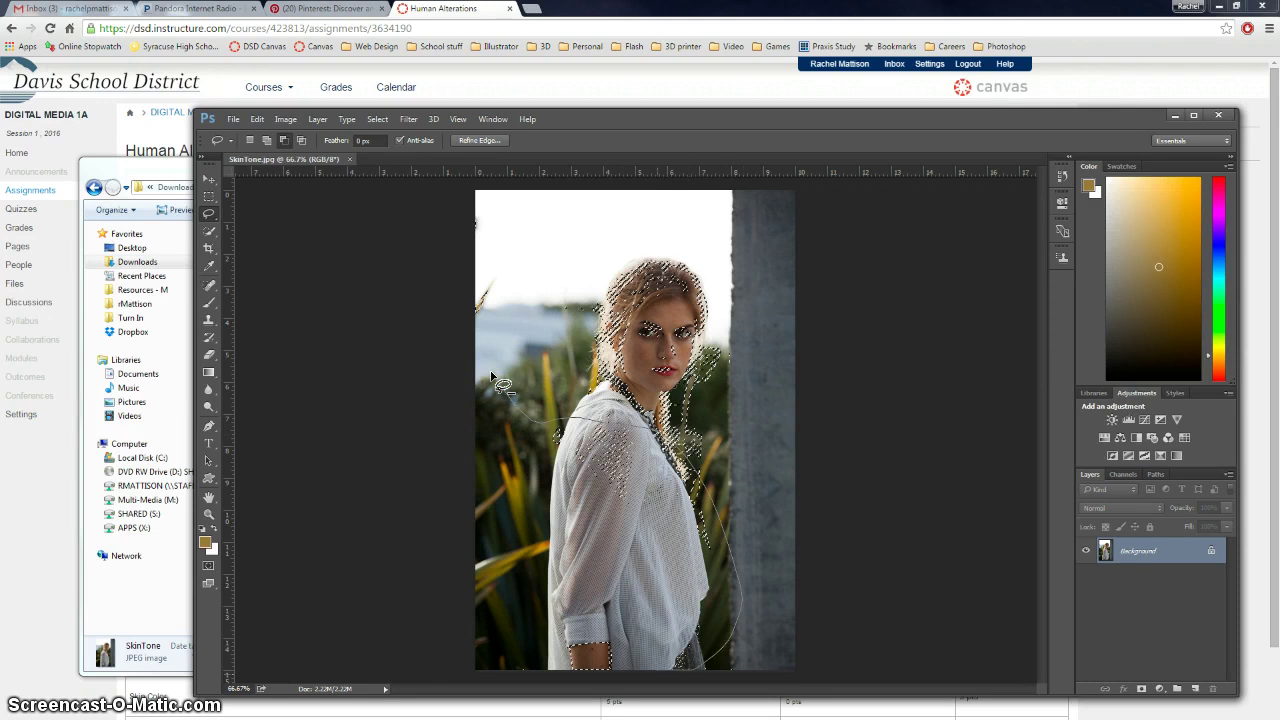
{"action": "mouse_move", "coordinate": [491, 376]}
{"action": "left_mouse_down"}
{"action": "mouse_move", "coordinate": [622, 395]}
{"action": "mouse_move", "coordinate": [714, 472]}
{"action": "mouse_move", "coordinate": [758, 590]}
{"action": "mouse_move", "coordinate": [765, 638]}
{"action": "mouse_move", "coordinate": [746, 665]}
{"action": "mouse_move", "coordinate": [679, 676]}
{"action": "mouse_move", "coordinate": [634, 556]}
{"action": "left_mouse_up"}
{"action": "mouse_move", "coordinate": [548, 500]}
{"action": "left_mouse_down"}
{"action": "mouse_move", "coordinate": [553, 425]}
{"action": "mouse_move", "coordinate": [606, 423]}
{"action": "left_mouse_up"}
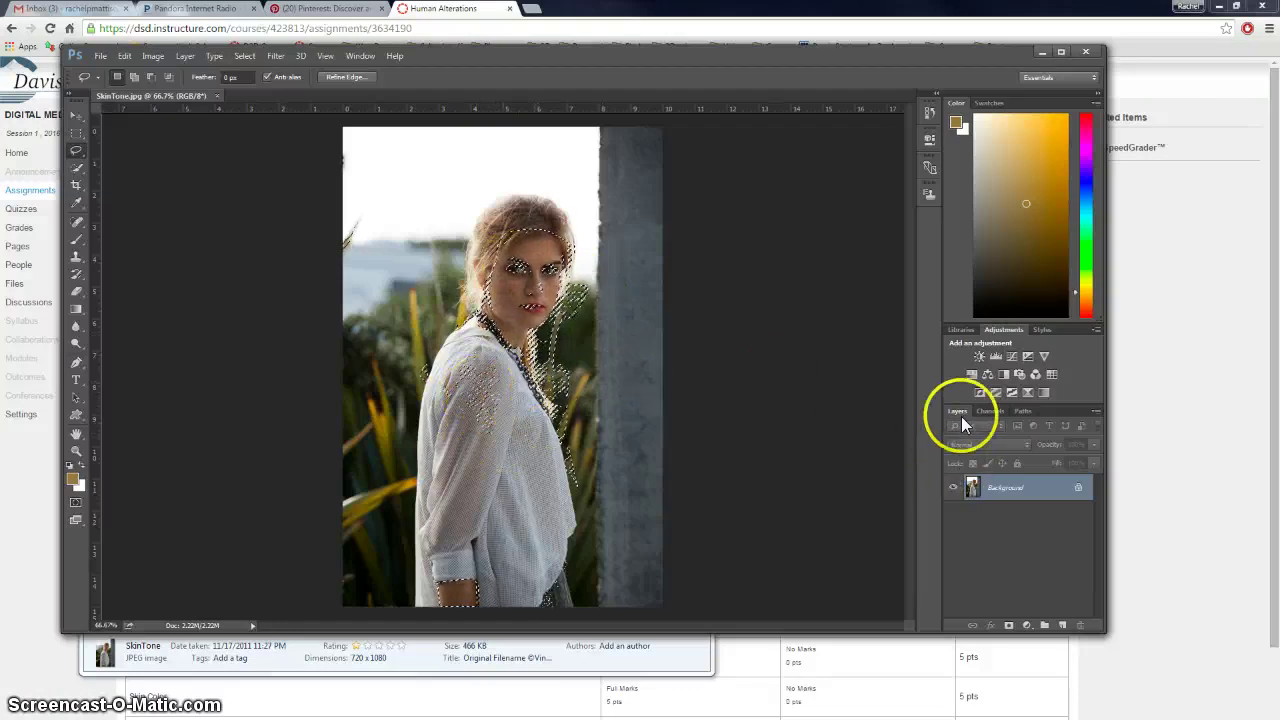
Step: Add a Hue/Saturation layer masked to the selection at Hue -166, Saturation +21
{"action": "left_click", "coordinate": [972, 373]}
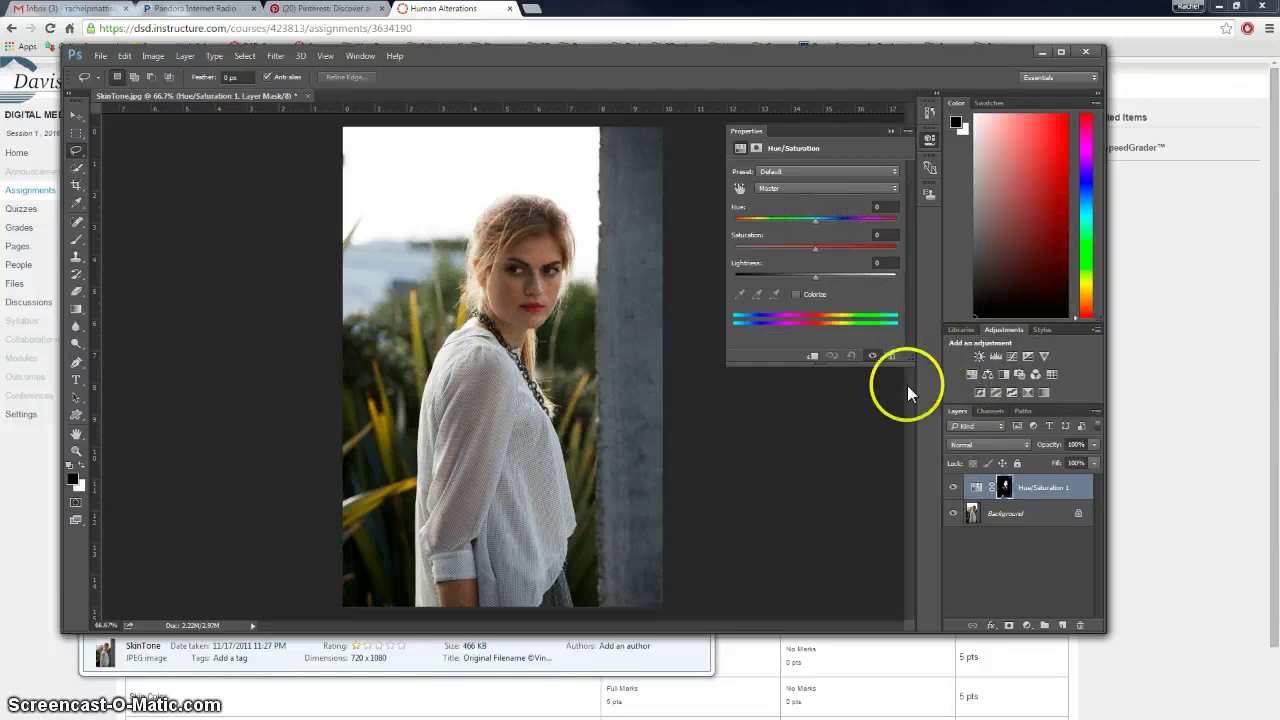
{"action": "left_click_drag", "start_coordinate": [816, 220], "coordinate": [871, 220]}
{"action": "key", "text": "shift+Down"}
{"action": "key", "text": "shift+Down"}
{"action": "key", "text": "shift+Down"}
{"action": "key", "text": "shift+Down"}
{"action": "key", "text": "shift+Down"}
{"action": "key", "text": "shift+Down"}
{"action": "key", "text": "shift+Down"}
{"action": "key", "text": "shift+Down"}
{"action": "key", "text": "shift+Down"}
{"action": "key", "text": "shift+Down"}
{"action": "key", "text": "shift+Down"}
{"action": "key", "text": "shift+Down"}
{"action": "key", "text": "shift+Down"}
{"action": "key", "text": "shift+Down"}
{"action": "key", "text": "shift+Down"}
{"action": "key", "text": "shift+Down"}
{"action": "key", "text": "shift+Down"}
{"action": "key", "text": "shift+Down"}
{"action": "key", "text": "shift+Down"}
{"action": "key", "text": "shift+Down"}
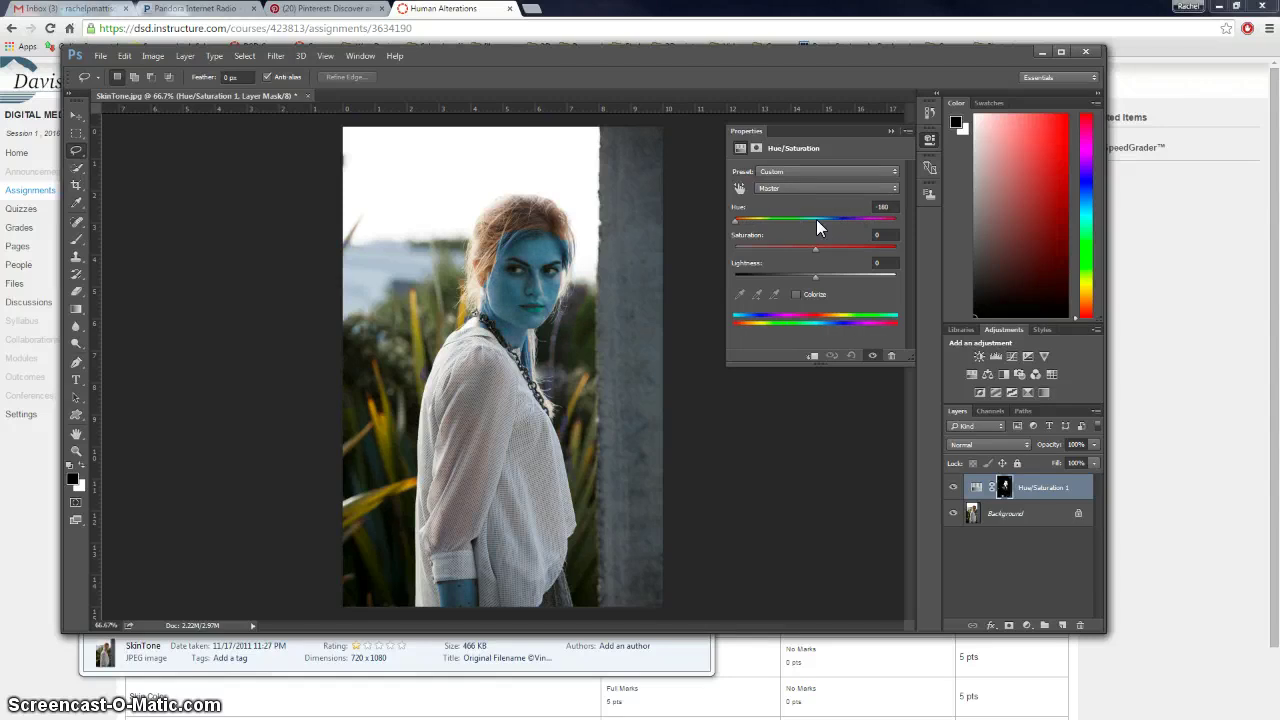
{"action": "left_click_drag", "start_coordinate": [714, 229], "coordinate": [818, 255]}
{"action": "left_click_drag", "start_coordinate": [829, 248], "coordinate": [832, 248]}
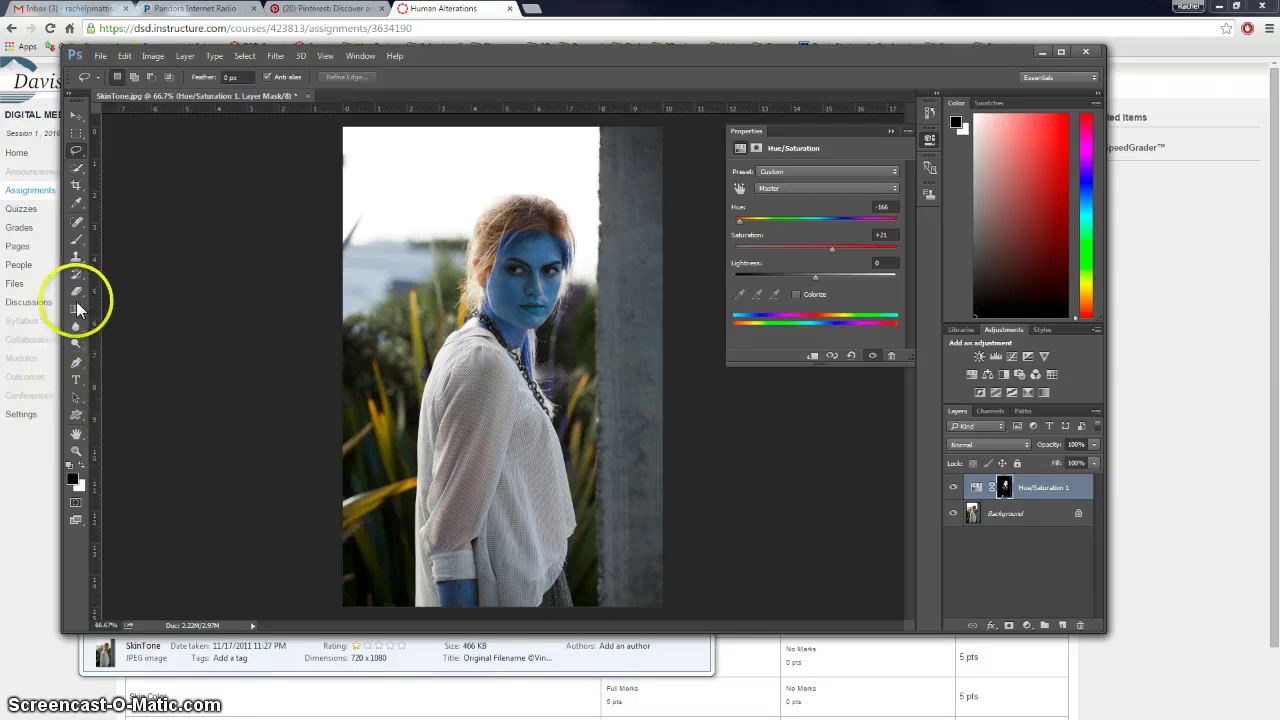
Step: Use a larger Brush at 100% opacity to paint the mask over the shirt and forehead
{"action": "left_click", "coordinate": [76, 240]}
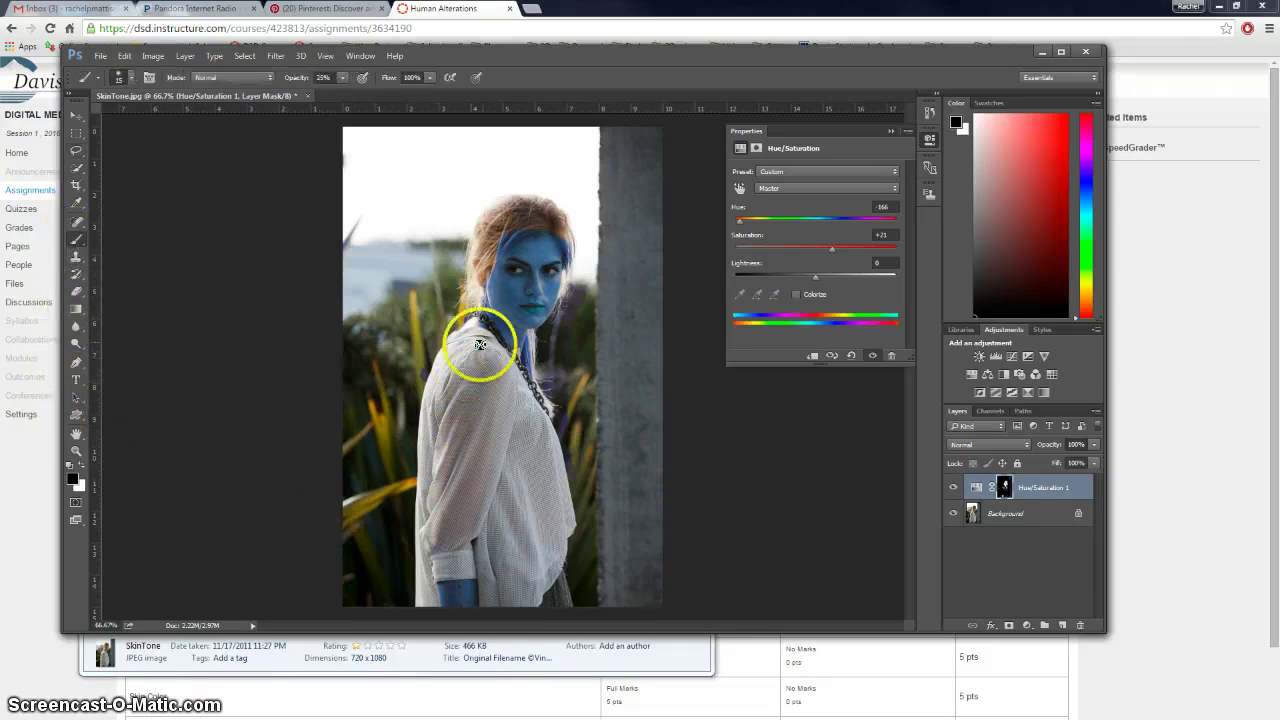
{"action": "key", "text": "bracketright"}
{"action": "key", "text": "bracketright"}
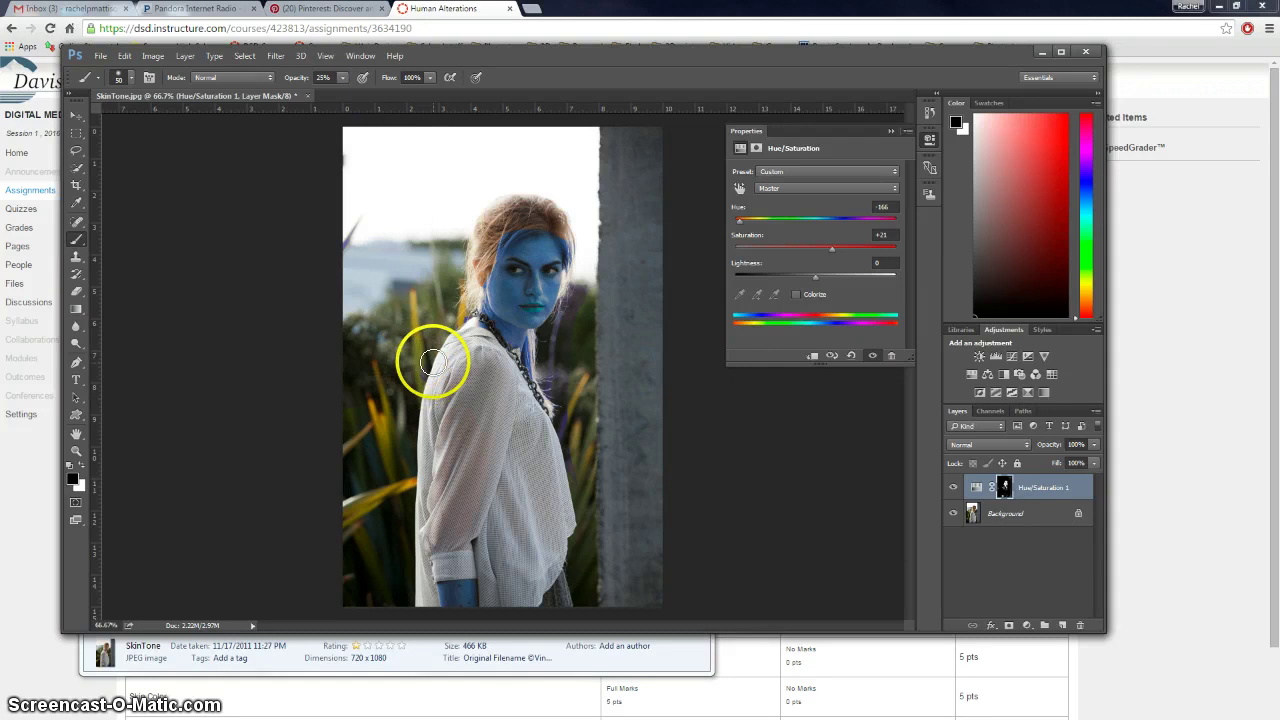
{"action": "left_click", "coordinate": [342, 78]}
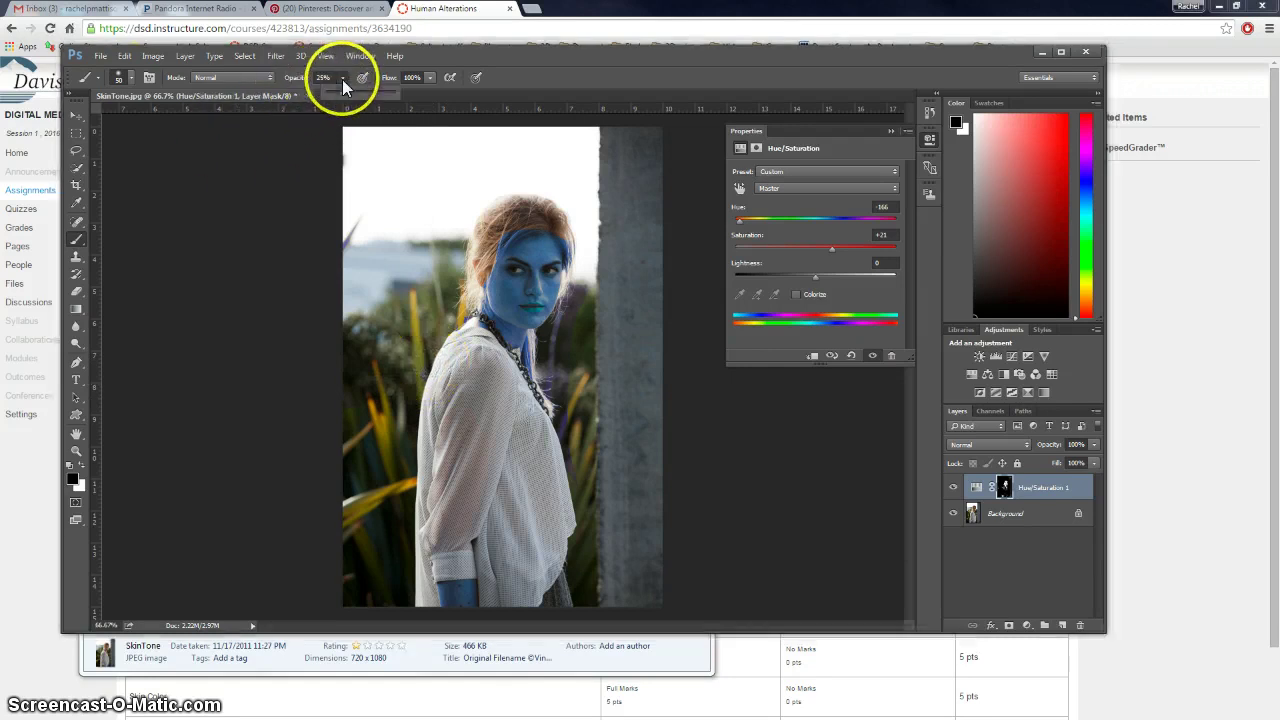
{"action": "left_click_drag", "start_coordinate": [340, 92], "coordinate": [486, 92]}
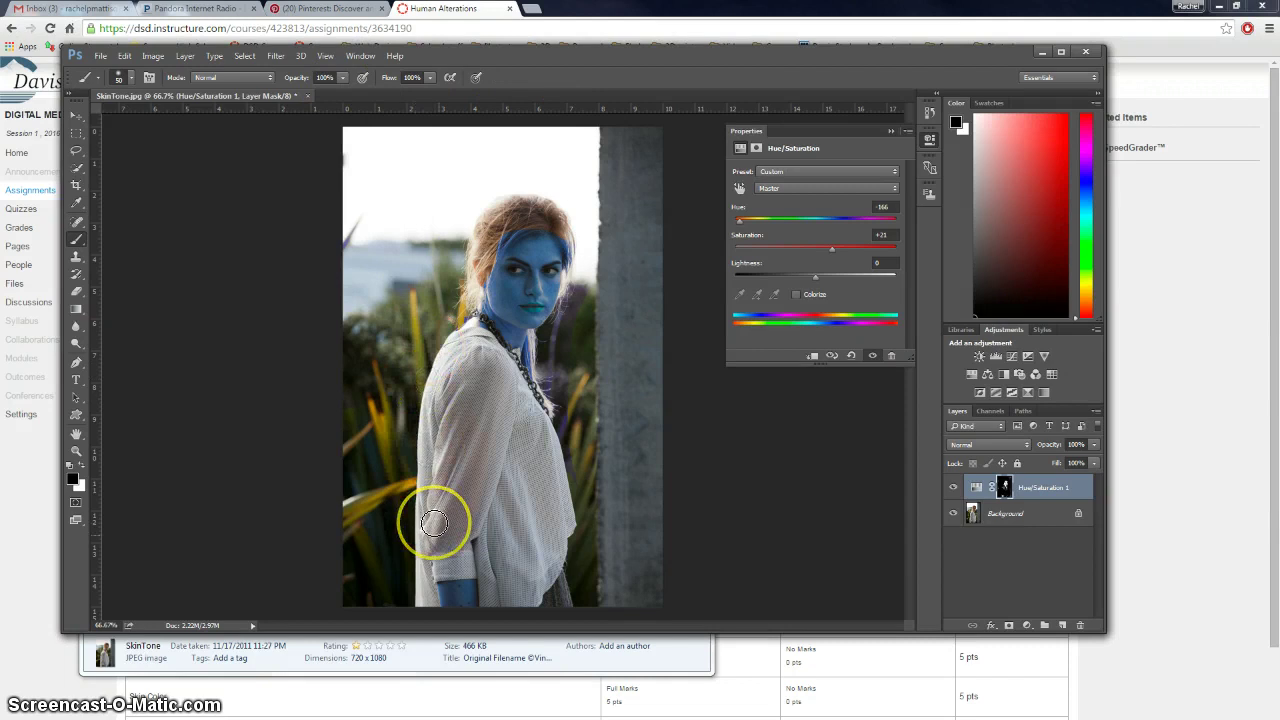
{"action": "mouse_move", "coordinate": [433, 522]}
{"action": "left_mouse_down"}
{"action": "mouse_move", "coordinate": [541, 560]}
{"action": "mouse_move", "coordinate": [547, 456]}
{"action": "mouse_move", "coordinate": [571, 481]}
{"action": "left_mouse_up"}
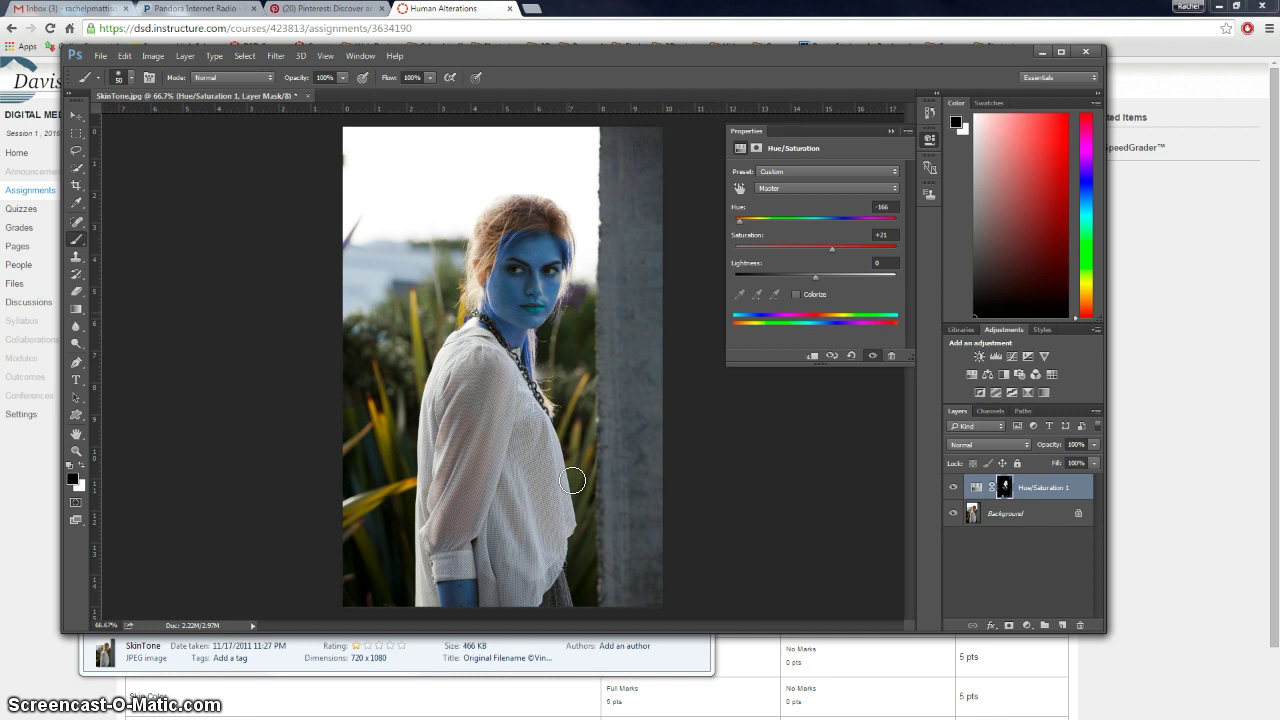
{"action": "mouse_move", "coordinate": [574, 268]}
{"action": "left_mouse_down"}
{"action": "mouse_move", "coordinate": [564, 233]}
{"action": "mouse_move", "coordinate": [577, 265]}
{"action": "left_mouse_up"}
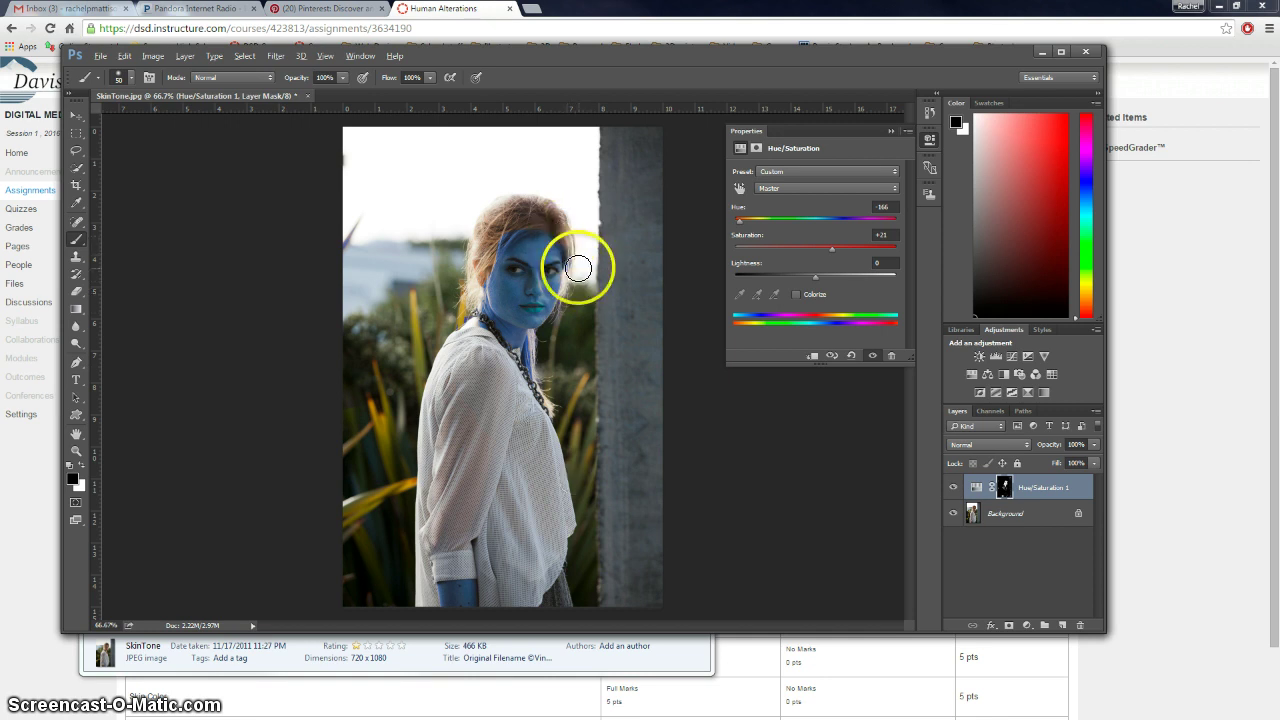
Step: Zoom in, check brush presets, and paint the mask to restore the left hair's natural colour
{"action": "scroll", "coordinate": [578, 268], "scroll_direction": "up", "scroll_amount": 2}
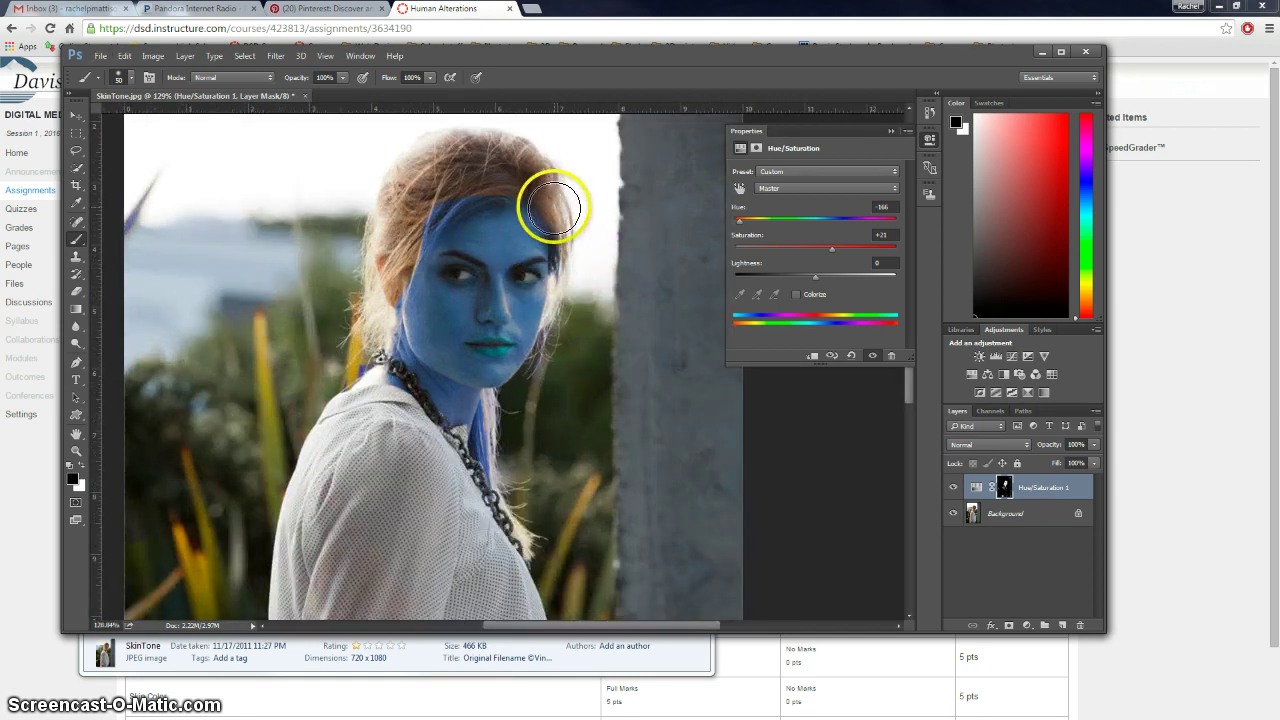
{"action": "mouse_move", "coordinate": [554, 208]}
{"action": "left_mouse_down"}
{"action": "mouse_move", "coordinate": [573, 283]}
{"action": "mouse_move", "coordinate": [333, 133]}
{"action": "mouse_move", "coordinate": [180, 70]}
{"action": "mouse_move", "coordinate": [144, 84]}
{"action": "left_mouse_up"}
{"action": "left_click", "coordinate": [131, 78]}
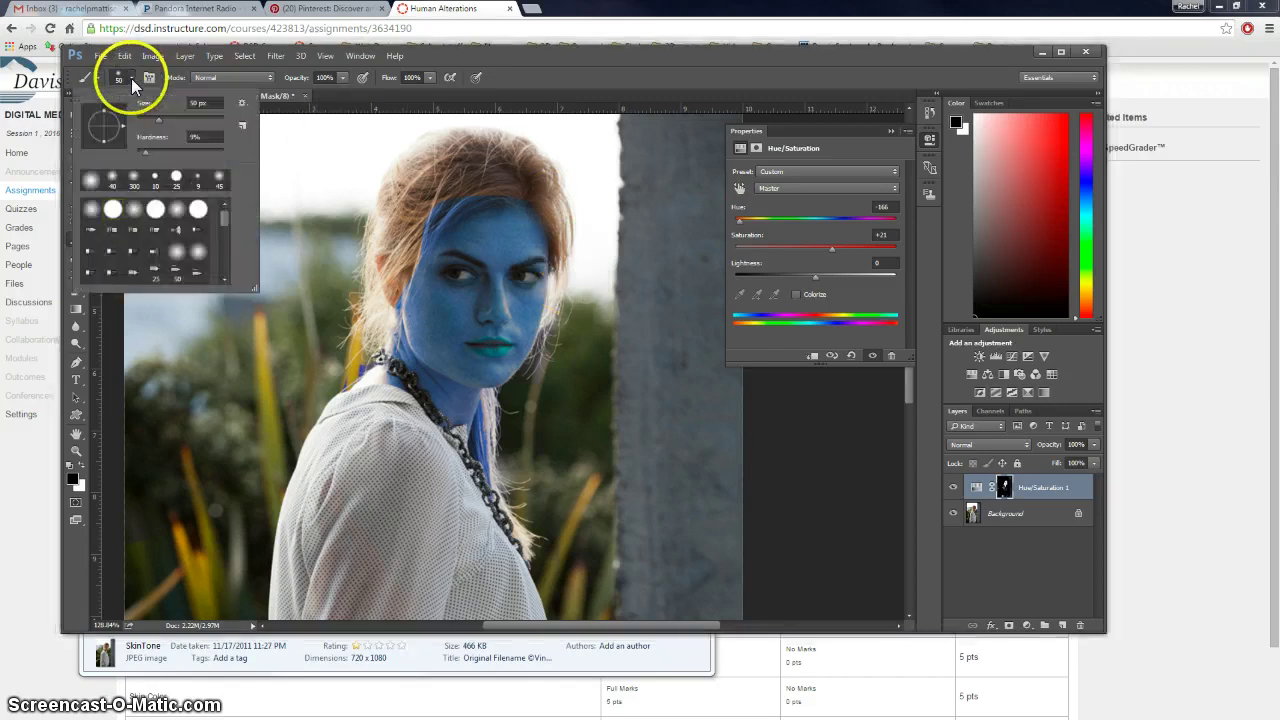
{"action": "left_click", "coordinate": [131, 78]}
{"action": "mouse_move", "coordinate": [374, 163]}
{"action": "left_mouse_down"}
{"action": "mouse_move", "coordinate": [492, 192]}
{"action": "mouse_move", "coordinate": [437, 208]}
{"action": "mouse_move", "coordinate": [532, 184]}
{"action": "mouse_move", "coordinate": [570, 497]}
{"action": "mouse_move", "coordinate": [554, 533]}
{"action": "mouse_move", "coordinate": [497, 461]}
{"action": "mouse_move", "coordinate": [493, 410]}
{"action": "left_mouse_up"}
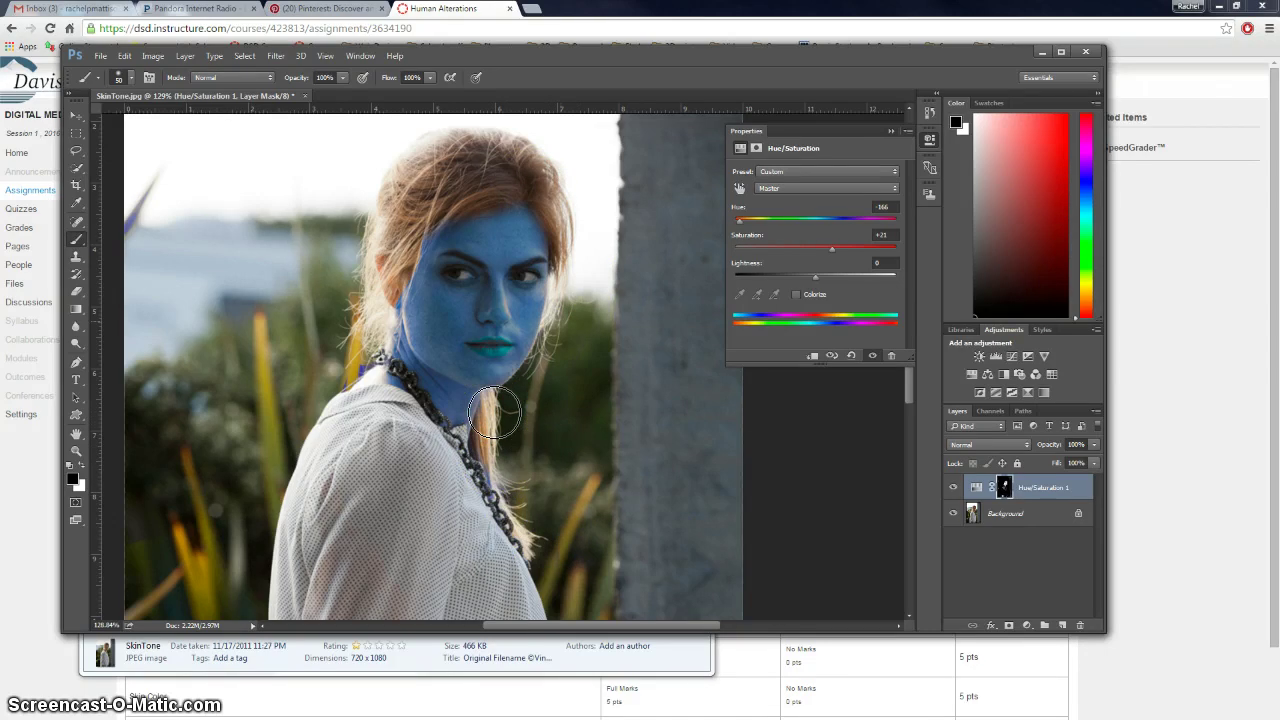
{"action": "mouse_move", "coordinate": [440, 190]}
{"action": "left_mouse_down"}
{"action": "mouse_move", "coordinate": [337, 251]}
{"action": "mouse_move", "coordinate": [357, 360]}
{"action": "mouse_move", "coordinate": [323, 374]}
{"action": "mouse_move", "coordinate": [369, 334]}
{"action": "mouse_move", "coordinate": [364, 357]}
{"action": "mouse_move", "coordinate": [414, 251]}
{"action": "mouse_move", "coordinate": [410, 220]}
{"action": "left_mouse_up"}
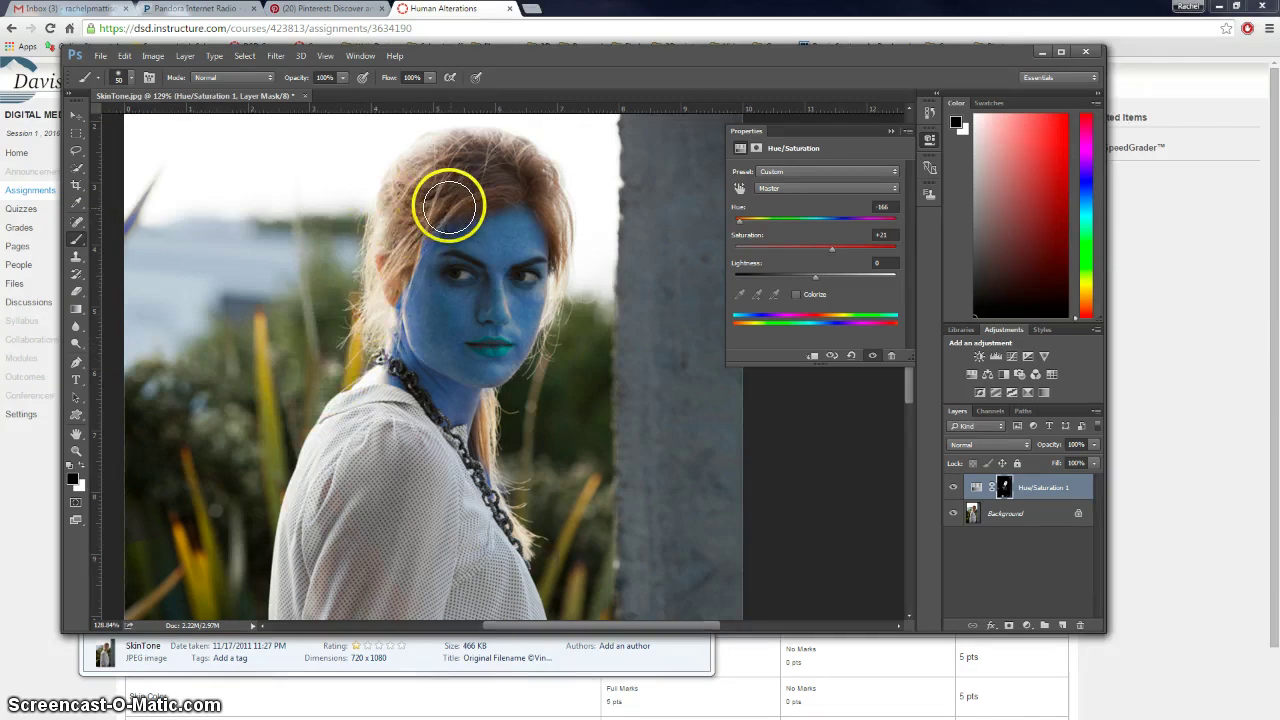
Step: Resize the brush and refine the mask along the hair edge, cheek and neck
{"action": "scroll", "coordinate": [449, 200], "scroll_direction": "up", "scroll_amount": 3}
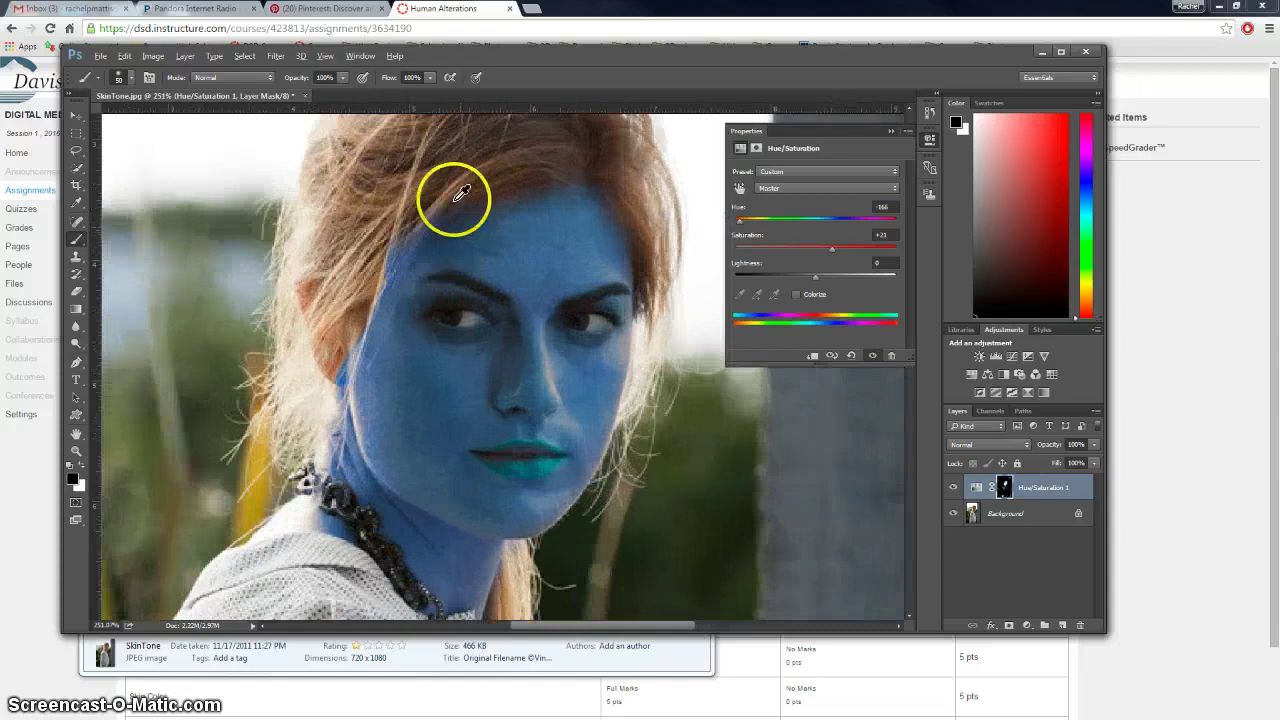
{"action": "mouse_move", "coordinate": [461, 193]}
{"action": "left_mouse_down"}
{"action": "mouse_move", "coordinate": [435, 194]}
{"action": "mouse_move", "coordinate": [444, 204]}
{"action": "left_mouse_up"}
{"action": "left_click", "coordinate": [444, 201]}
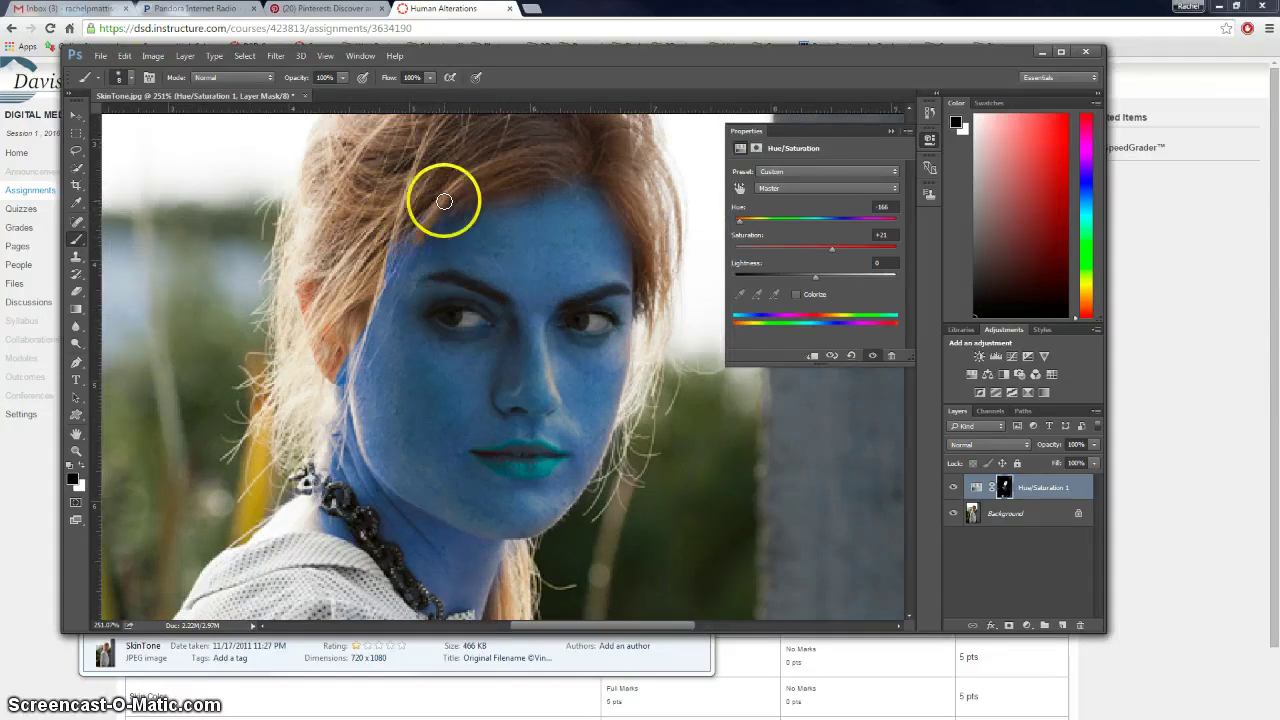
{"action": "mouse_move", "coordinate": [444, 201]}
{"action": "left_mouse_down"}
{"action": "mouse_move", "coordinate": [405, 228]}
{"action": "mouse_move", "coordinate": [429, 191]}
{"action": "mouse_move", "coordinate": [456, 206]}
{"action": "left_mouse_up"}
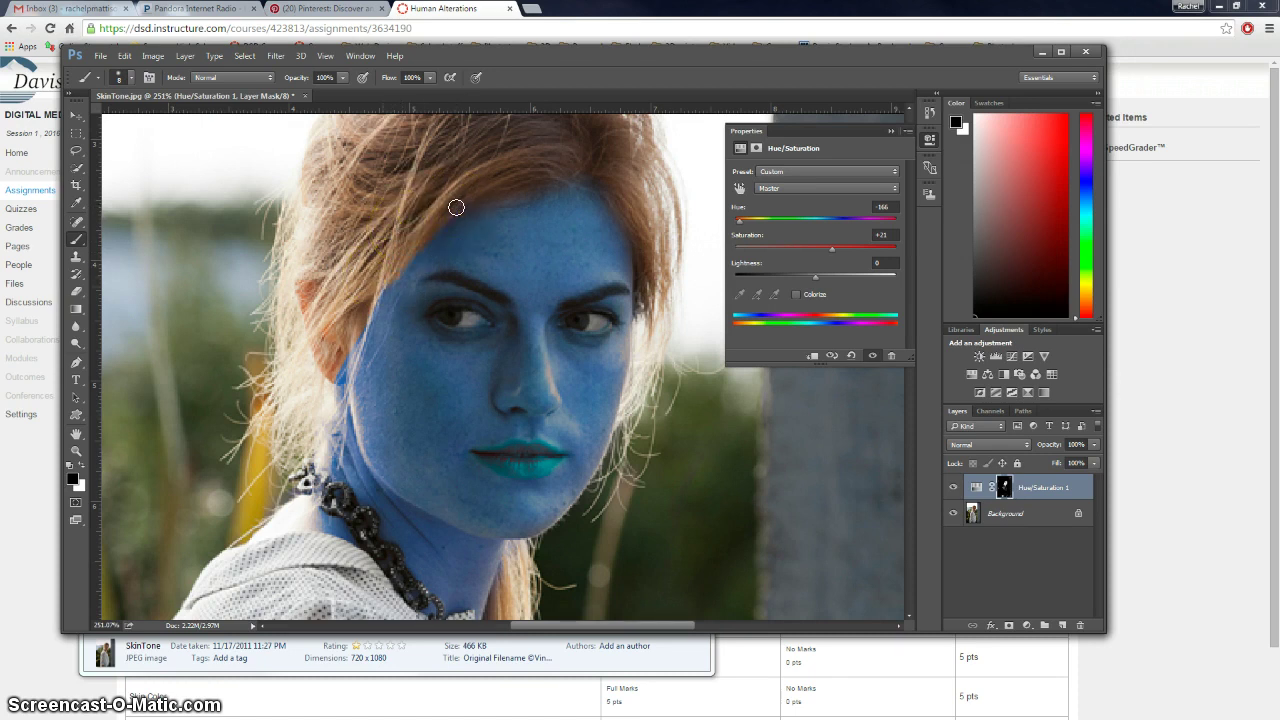
{"action": "mouse_move", "coordinate": [360, 315]}
{"action": "left_mouse_down"}
{"action": "mouse_move", "coordinate": [328, 418]}
{"action": "mouse_move", "coordinate": [332, 375]}
{"action": "left_mouse_up"}
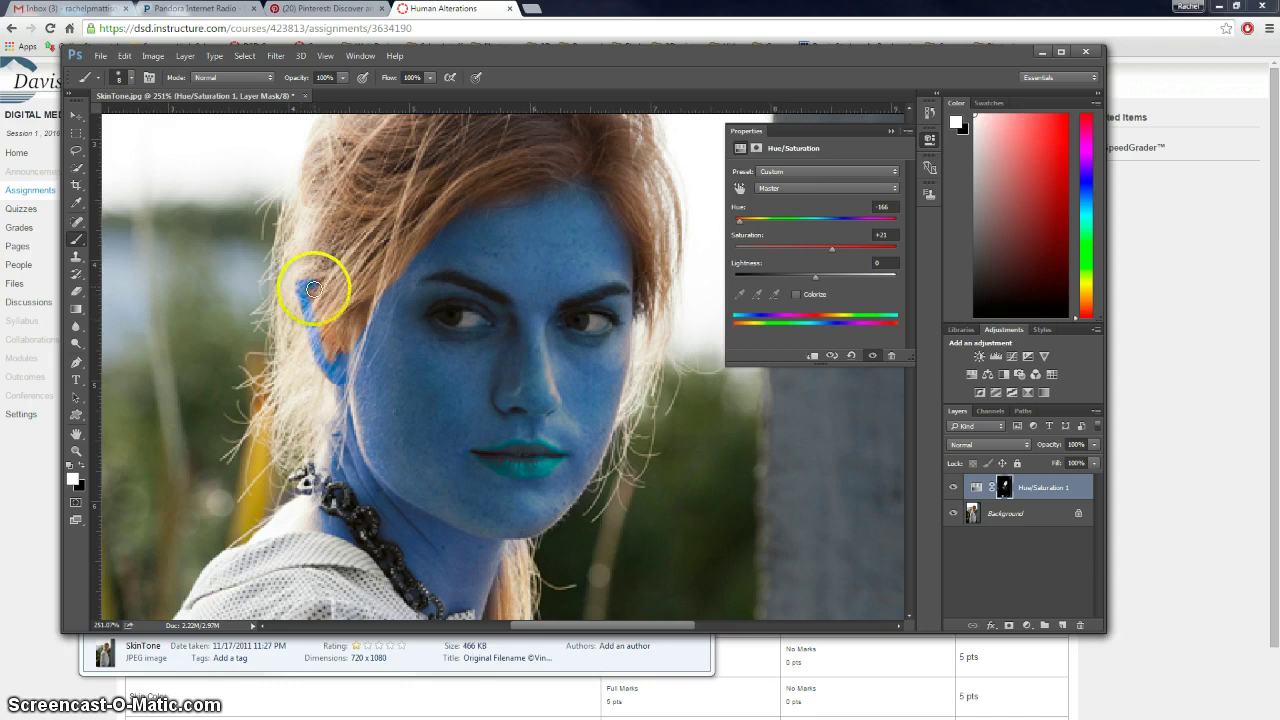
Step: Paint white on the mask over the whole ear and nearby cheek to tint them blue
{"action": "mouse_move", "coordinate": [313, 289]}
{"action": "left_mouse_down"}
{"action": "mouse_move", "coordinate": [330, 353]}
{"action": "mouse_move", "coordinate": [308, 299]}
{"action": "mouse_move", "coordinate": [332, 358]}
{"action": "mouse_move", "coordinate": [318, 290]}
{"action": "mouse_move", "coordinate": [345, 350]}
{"action": "mouse_move", "coordinate": [364, 308]}
{"action": "mouse_move", "coordinate": [354, 343]}
{"action": "mouse_move", "coordinate": [367, 308]}
{"action": "mouse_move", "coordinate": [392, 299]}
{"action": "mouse_move", "coordinate": [352, 356]}
{"action": "left_mouse_up"}
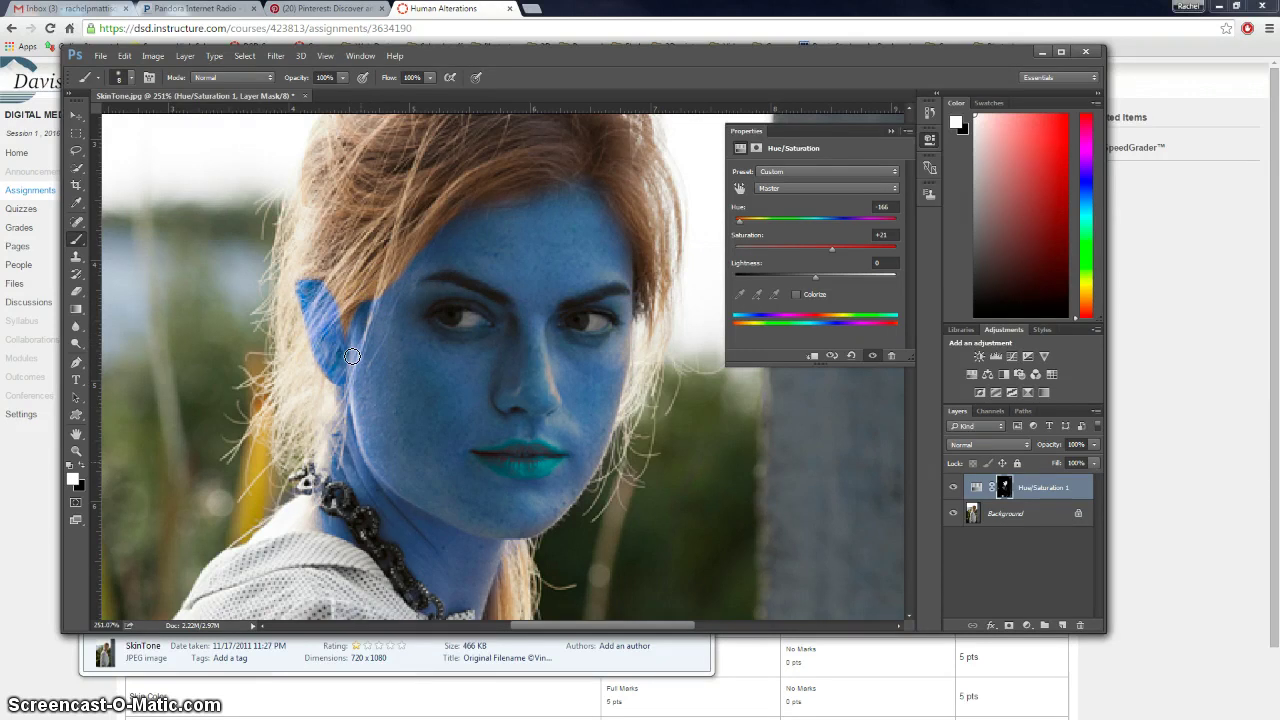
{"action": "mouse_move", "coordinate": [391, 455]}
{"action": "left_mouse_down"}
{"action": "mouse_move", "coordinate": [486, 570]}
{"action": "mouse_move", "coordinate": [370, 396]}
{"action": "mouse_move", "coordinate": [507, 378]}
{"action": "mouse_move", "coordinate": [470, 320]}
{"action": "left_mouse_up"}
Step: Paint black on the mask over the eyes and lips to restore their natural colour and red lips
{"action": "left_click_drag", "start_coordinate": [460, 313], "coordinate": [577, 322]}
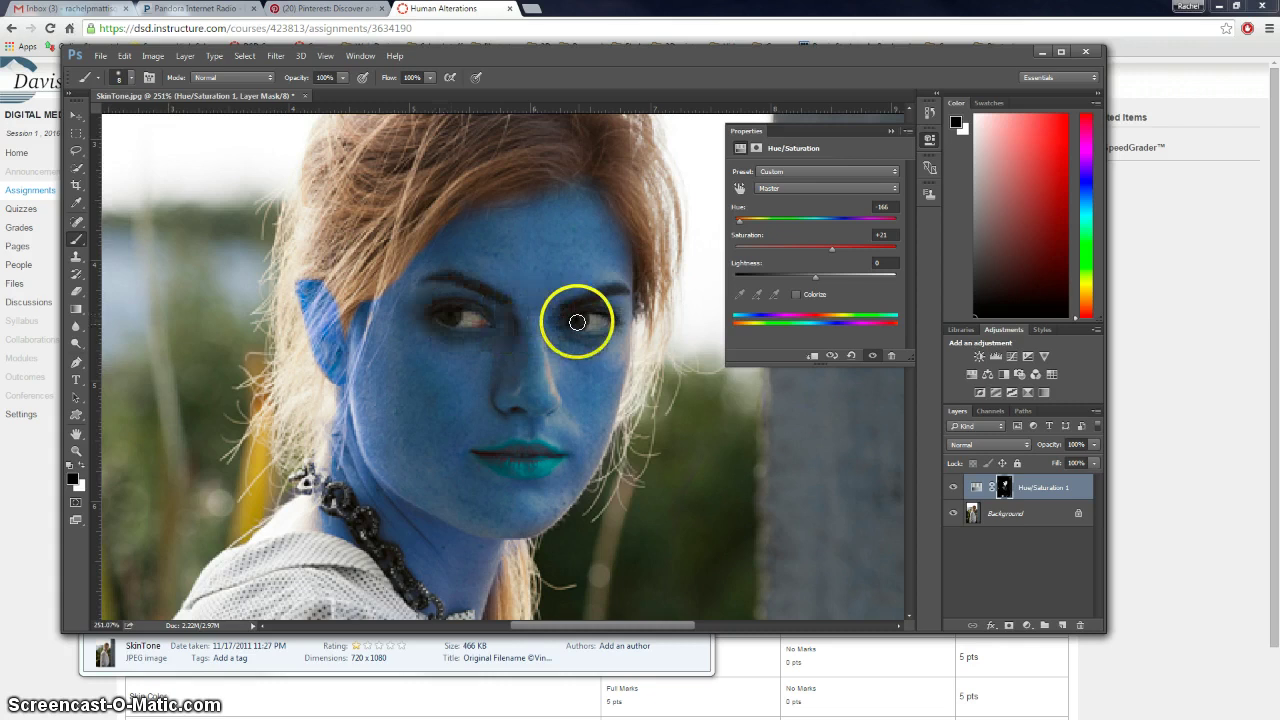
{"action": "left_click_drag", "start_coordinate": [513, 431], "coordinate": [516, 449]}
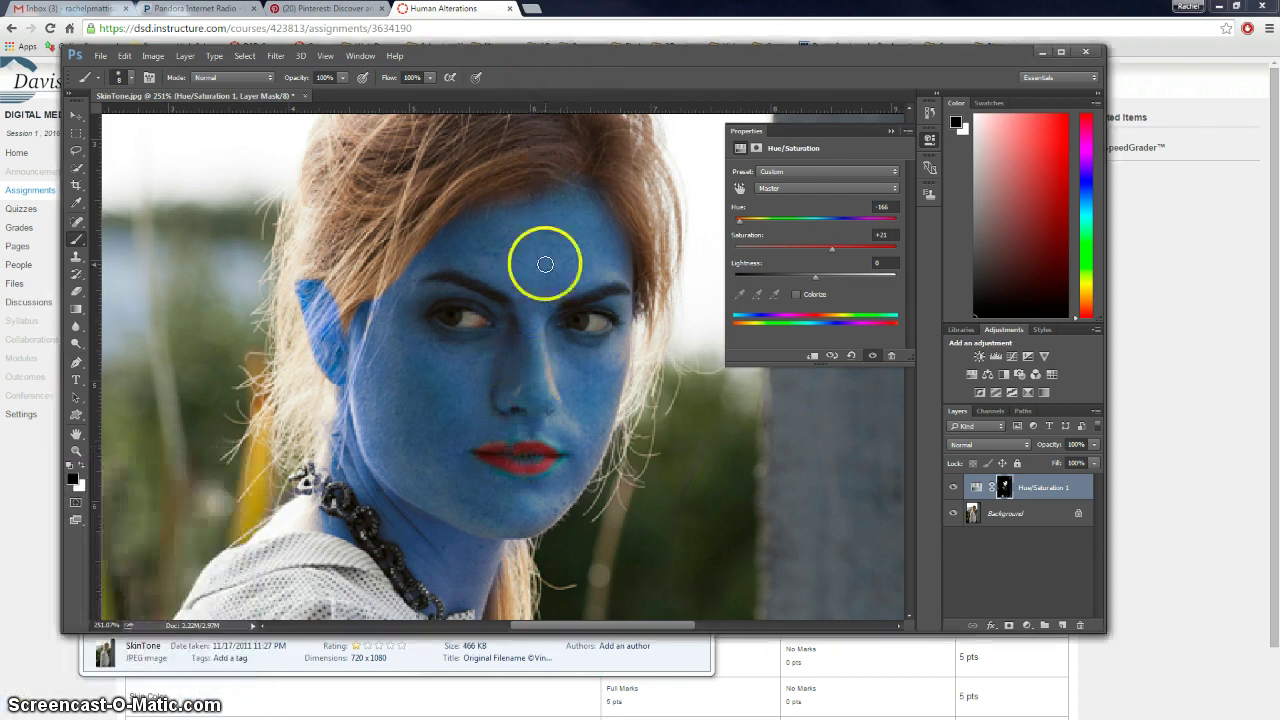
{"action": "left_click_drag", "start_coordinate": [530, 469], "coordinate": [482, 452]}
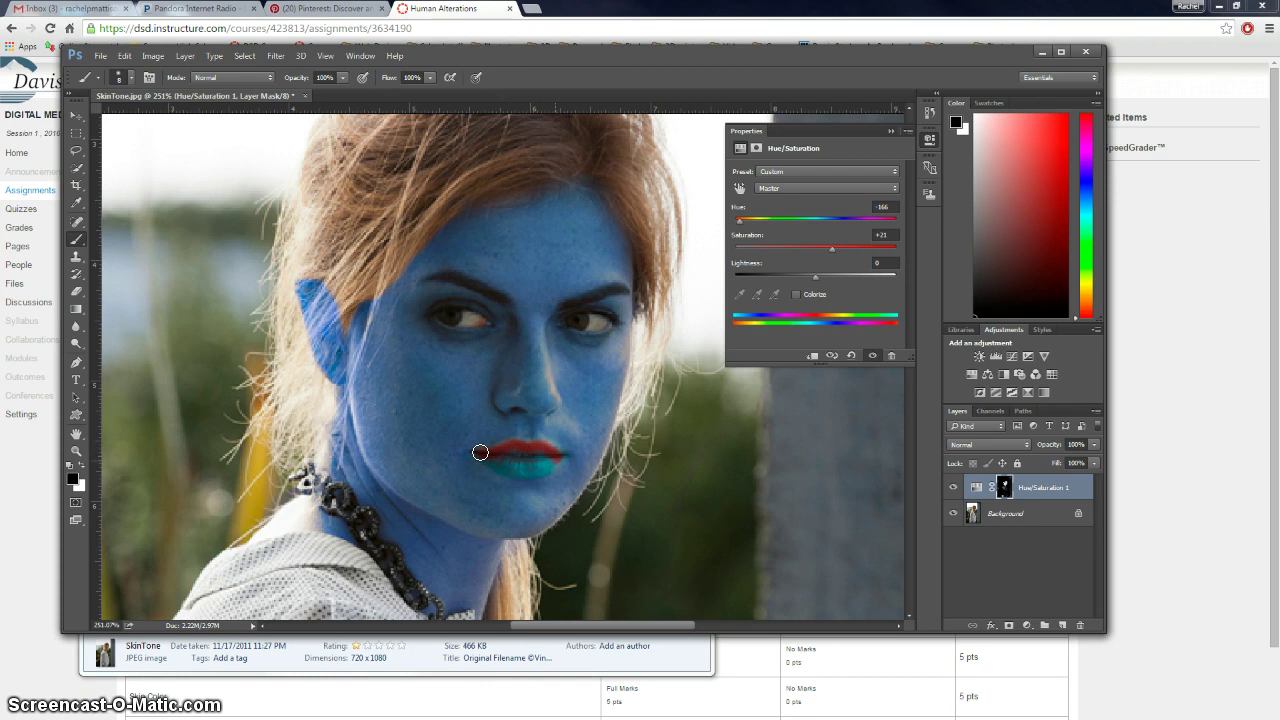
{"action": "mouse_move", "coordinate": [480, 453]}
{"action": "left_mouse_down"}
{"action": "mouse_move", "coordinate": [532, 469]}
{"action": "mouse_move", "coordinate": [518, 471]}
{"action": "mouse_move", "coordinate": [488, 460]}
{"action": "mouse_move", "coordinate": [548, 452]}
{"action": "mouse_move", "coordinate": [479, 456]}
{"action": "mouse_move", "coordinate": [558, 445]}
{"action": "mouse_move", "coordinate": [544, 432]}
{"action": "mouse_move", "coordinate": [462, 456]}
{"action": "mouse_move", "coordinate": [322, 352]}
{"action": "mouse_move", "coordinate": [288, 298]}
{"action": "mouse_move", "coordinate": [370, 327]}
{"action": "mouse_move", "coordinate": [321, 356]}
{"action": "mouse_move", "coordinate": [339, 482]}
{"action": "mouse_move", "coordinate": [437, 411]}
{"action": "mouse_move", "coordinate": [534, 393]}
{"action": "mouse_move", "coordinate": [543, 411]}
{"action": "mouse_move", "coordinate": [550, 348]}
{"action": "mouse_move", "coordinate": [522, 380]}
{"action": "mouse_move", "coordinate": [502, 356]}
{"action": "mouse_move", "coordinate": [502, 380]}
{"action": "mouse_move", "coordinate": [291, 389]}
{"action": "mouse_move", "coordinate": [520, 389]}
{"action": "mouse_move", "coordinate": [548, 372]}
{"action": "mouse_move", "coordinate": [511, 355]}
{"action": "left_mouse_up"}
Step: Touch up the mask along the necklace on her neck
{"action": "scroll", "coordinate": [502, 380], "scroll_direction": "down", "scroll_amount": 8}
{"action": "scroll", "coordinate": [502, 380], "scroll_direction": "down", "scroll_amount": 2}
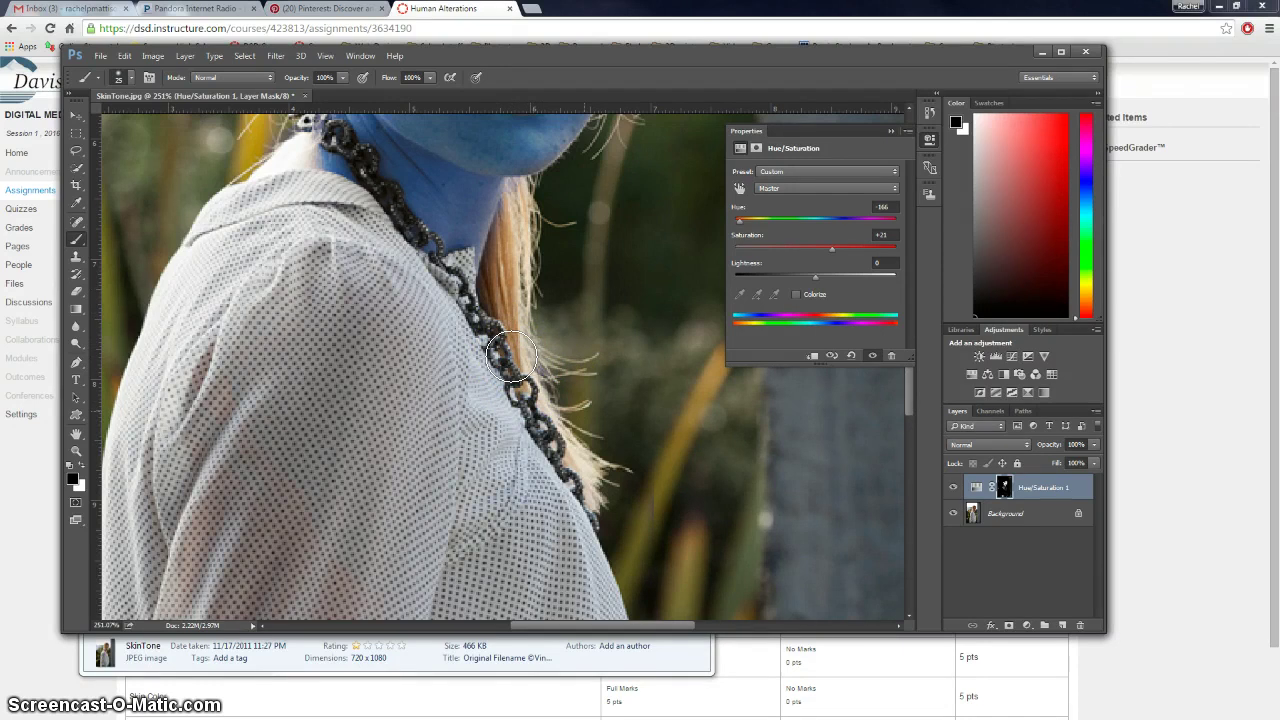
{"action": "mouse_move", "coordinate": [480, 489]}
{"action": "left_mouse_down"}
{"action": "mouse_move", "coordinate": [520, 488]}
{"action": "mouse_move", "coordinate": [618, 529]}
{"action": "mouse_move", "coordinate": [570, 495]}
{"action": "mouse_move", "coordinate": [597, 509]}
{"action": "left_mouse_up"}
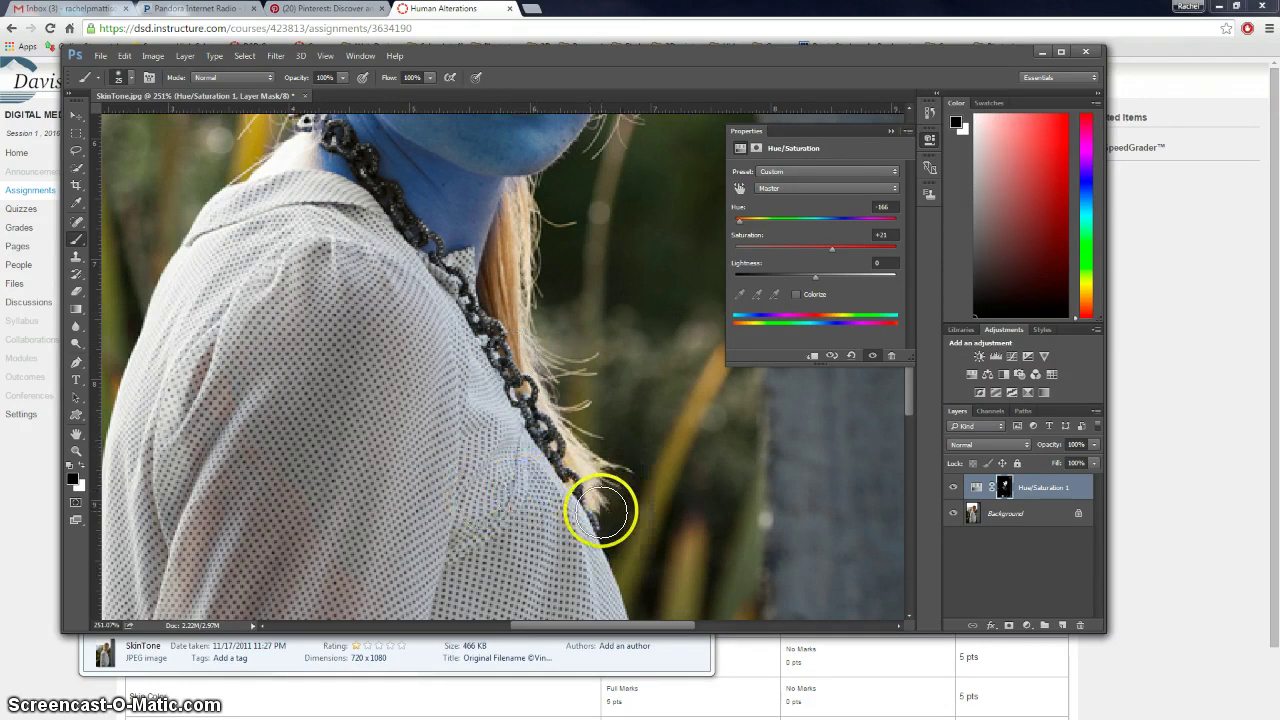
Step: Switch to white and paint a faint blue tint over the arm at the sleeve, elbow and shoulder
{"action": "scroll", "coordinate": [597, 509], "scroll_direction": "down", "scroll_amount": 2}
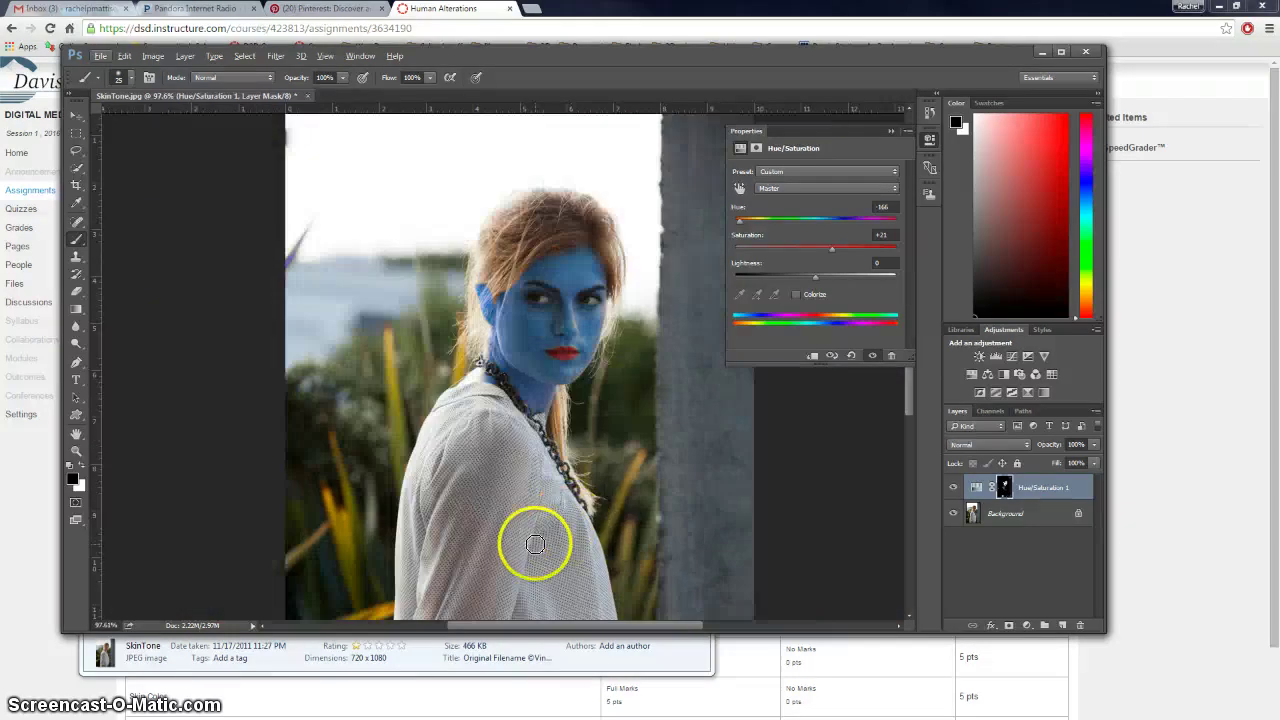
{"action": "left_click_drag", "start_coordinate": [529, 534], "coordinate": [514, 457]}
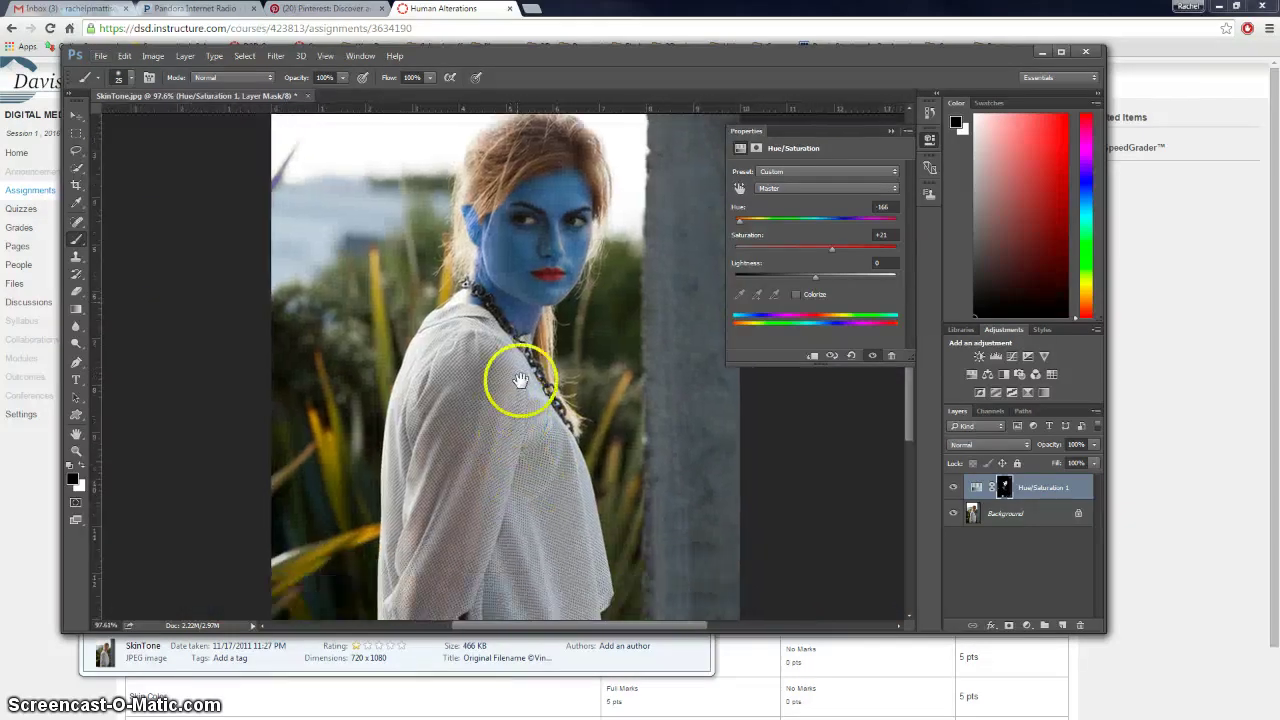
{"action": "left_click_drag", "start_coordinate": [520, 345], "coordinate": [528, 247]}
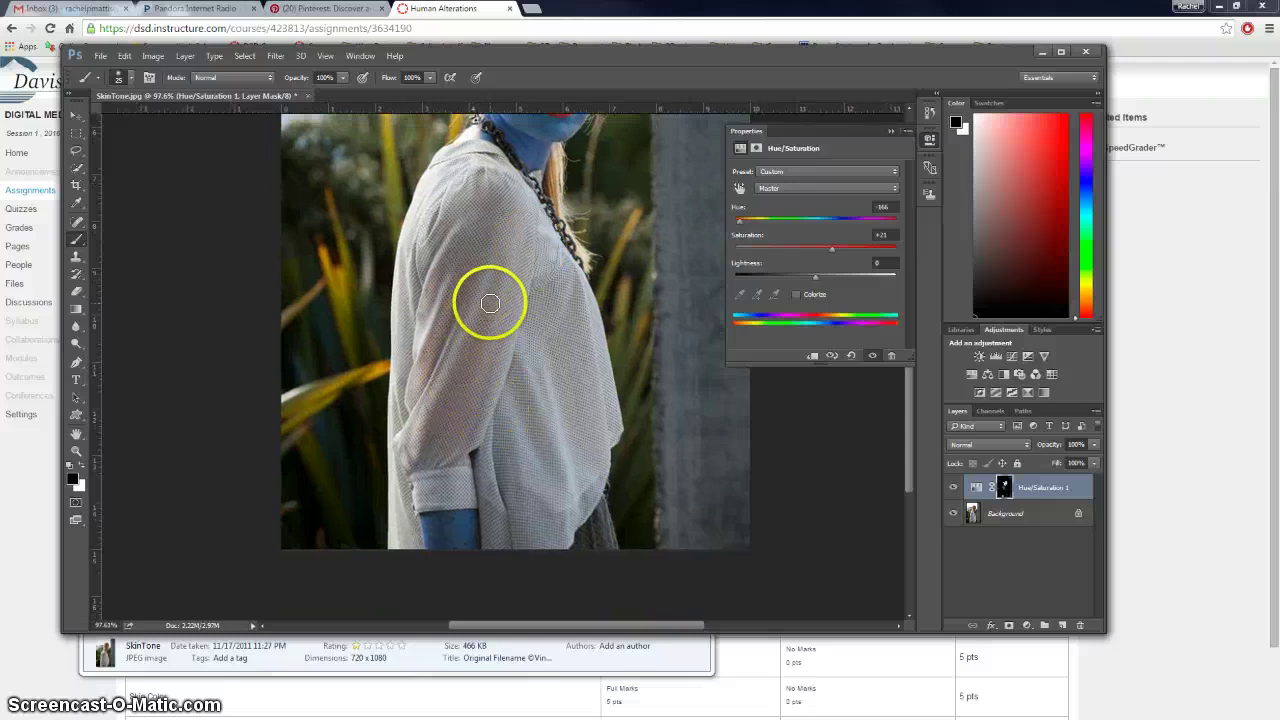
{"action": "left_click", "coordinate": [83, 467]}
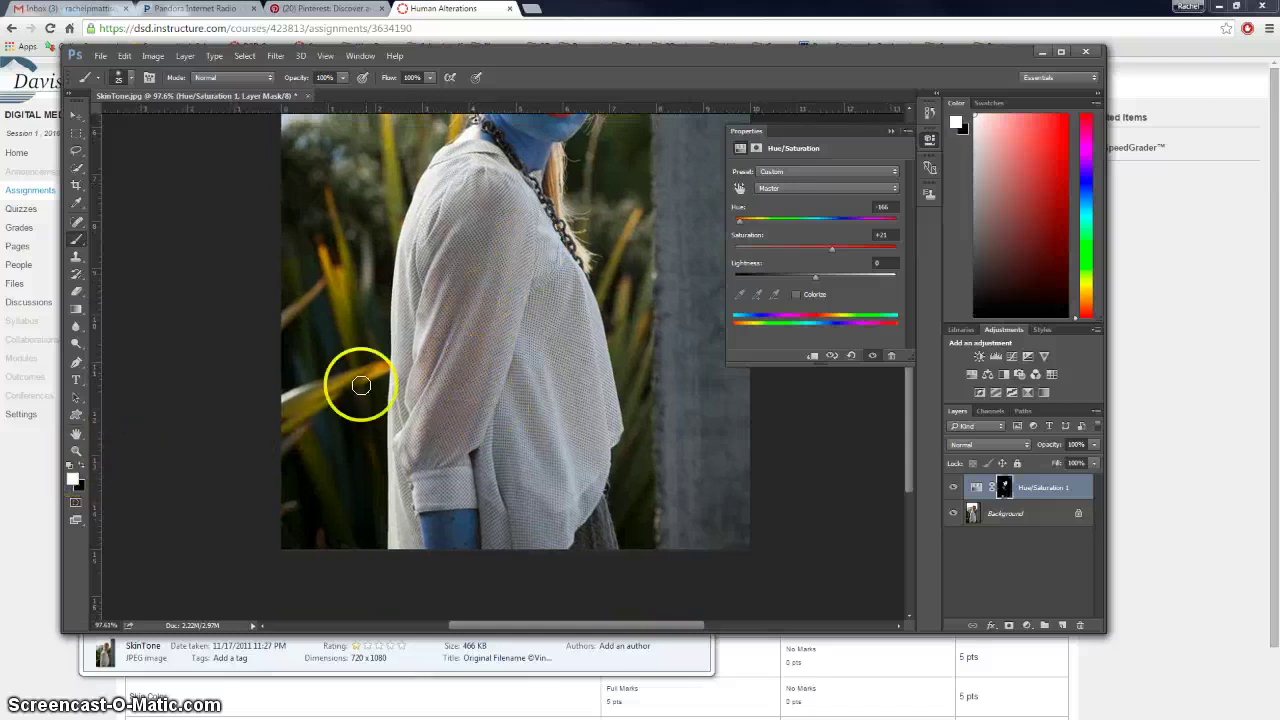
{"action": "left_click_drag", "start_coordinate": [480, 280], "coordinate": [483, 290]}
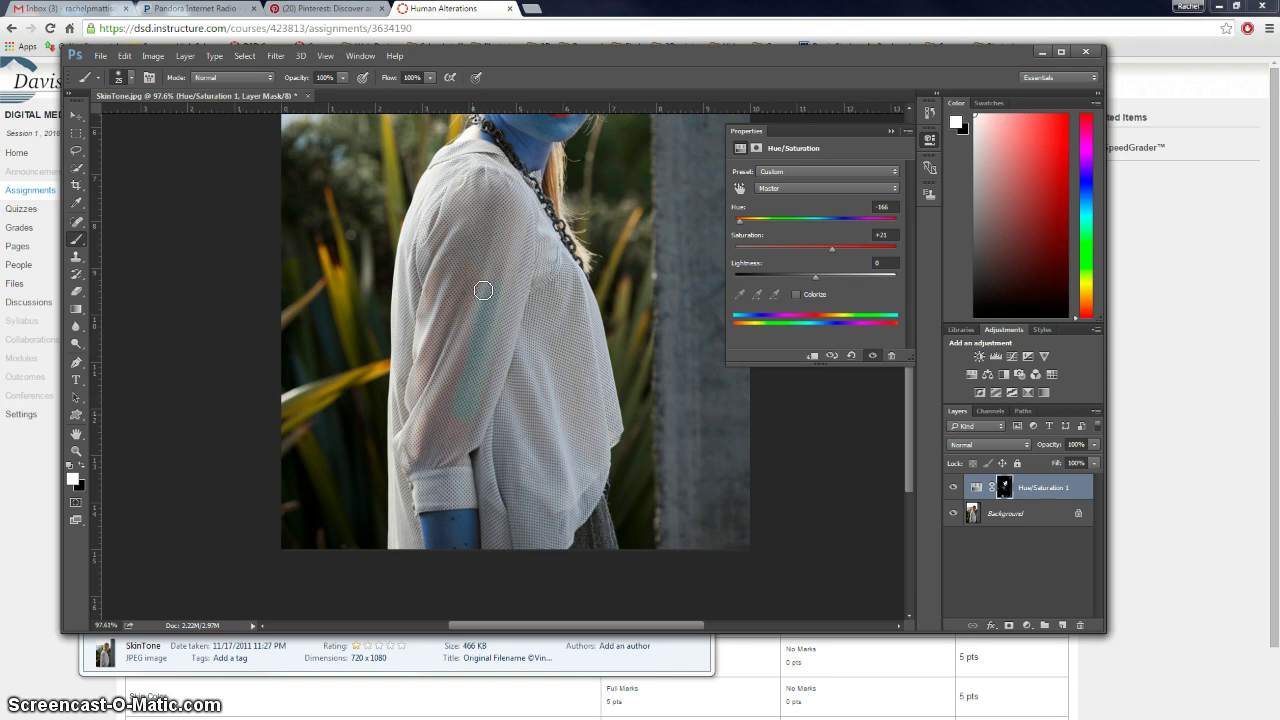
{"action": "mouse_move", "coordinate": [454, 446]}
{"action": "left_mouse_down"}
{"action": "mouse_move", "coordinate": [417, 463]}
{"action": "mouse_move", "coordinate": [416, 440]}
{"action": "mouse_move", "coordinate": [438, 228]}
{"action": "mouse_move", "coordinate": [447, 300]}
{"action": "mouse_move", "coordinate": [444, 343]}
{"action": "mouse_move", "coordinate": [434, 319]}
{"action": "mouse_move", "coordinate": [434, 402]}
{"action": "mouse_move", "coordinate": [450, 383]}
{"action": "mouse_move", "coordinate": [432, 456]}
{"action": "mouse_move", "coordinate": [441, 435]}
{"action": "mouse_move", "coordinate": [444, 456]}
{"action": "mouse_move", "coordinate": [428, 423]}
{"action": "mouse_move", "coordinate": [480, 267]}
{"action": "mouse_move", "coordinate": [452, 372]}
{"action": "mouse_move", "coordinate": [461, 220]}
{"action": "mouse_move", "coordinate": [468, 197]}
{"action": "mouse_move", "coordinate": [496, 189]}
{"action": "mouse_move", "coordinate": [514, 194]}
{"action": "mouse_move", "coordinate": [515, 213]}
{"action": "mouse_move", "coordinate": [493, 306]}
{"action": "mouse_move", "coordinate": [489, 230]}
{"action": "mouse_move", "coordinate": [474, 355]}
{"action": "mouse_move", "coordinate": [482, 201]}
{"action": "mouse_move", "coordinate": [502, 209]}
{"action": "mouse_move", "coordinate": [502, 259]}
{"action": "mouse_move", "coordinate": [478, 223]}
{"action": "mouse_move", "coordinate": [448, 389]}
{"action": "mouse_move", "coordinate": [471, 290]}
{"action": "mouse_move", "coordinate": [522, 197]}
{"action": "mouse_move", "coordinate": [521, 240]}
{"action": "mouse_move", "coordinate": [462, 446]}
{"action": "mouse_move", "coordinate": [464, 375]}
{"action": "left_mouse_up"}
{"action": "scroll", "coordinate": [462, 446], "scroll_direction": "down", "scroll_amount": 1}
{"action": "scroll", "coordinate": [462, 446], "scroll_direction": "down", "scroll_amount": 1}
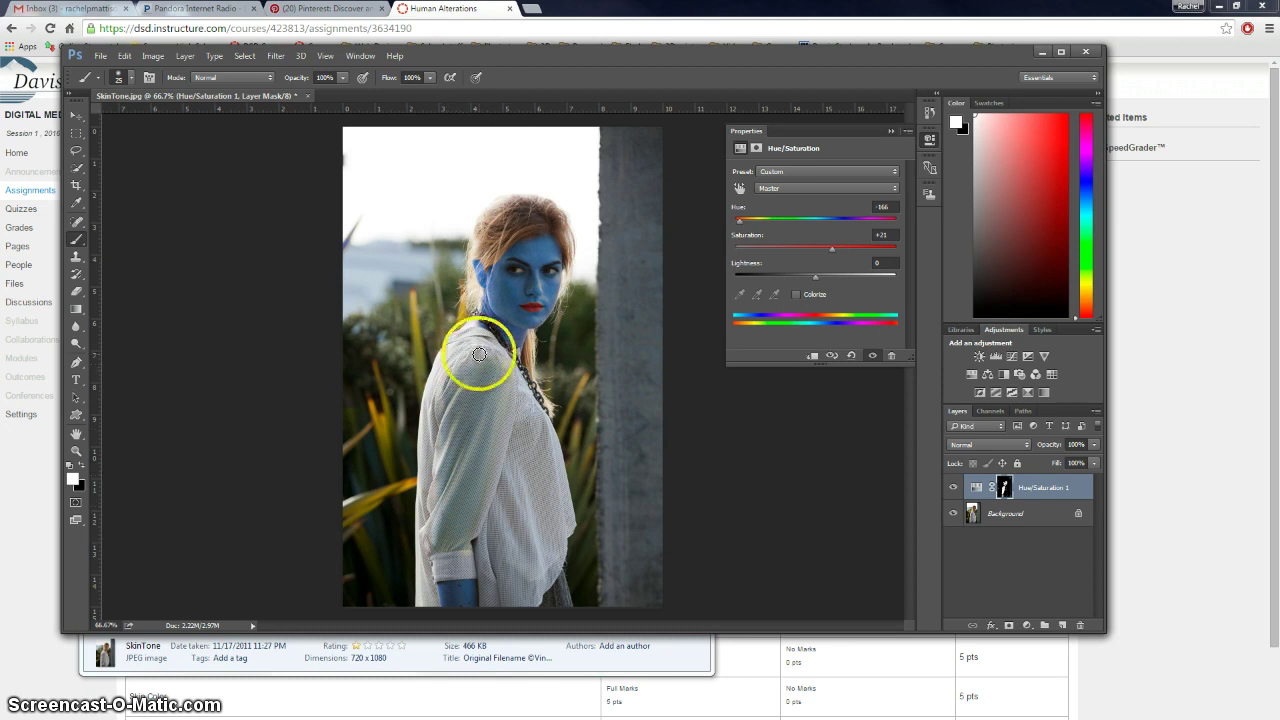
{"action": "mouse_move", "coordinate": [479, 354]}
{"action": "left_mouse_down"}
{"action": "mouse_move", "coordinate": [477, 510]}
{"action": "mouse_move", "coordinate": [407, 532]}
{"action": "mouse_move", "coordinate": [502, 463]}
{"action": "mouse_move", "coordinate": [518, 400]}
{"action": "mouse_move", "coordinate": [565, 348]}
{"action": "mouse_move", "coordinate": [512, 269]}
{"action": "mouse_move", "coordinate": [497, 279]}
{"action": "mouse_move", "coordinate": [518, 260]}
{"action": "mouse_move", "coordinate": [560, 360]}
{"action": "left_mouse_up"}
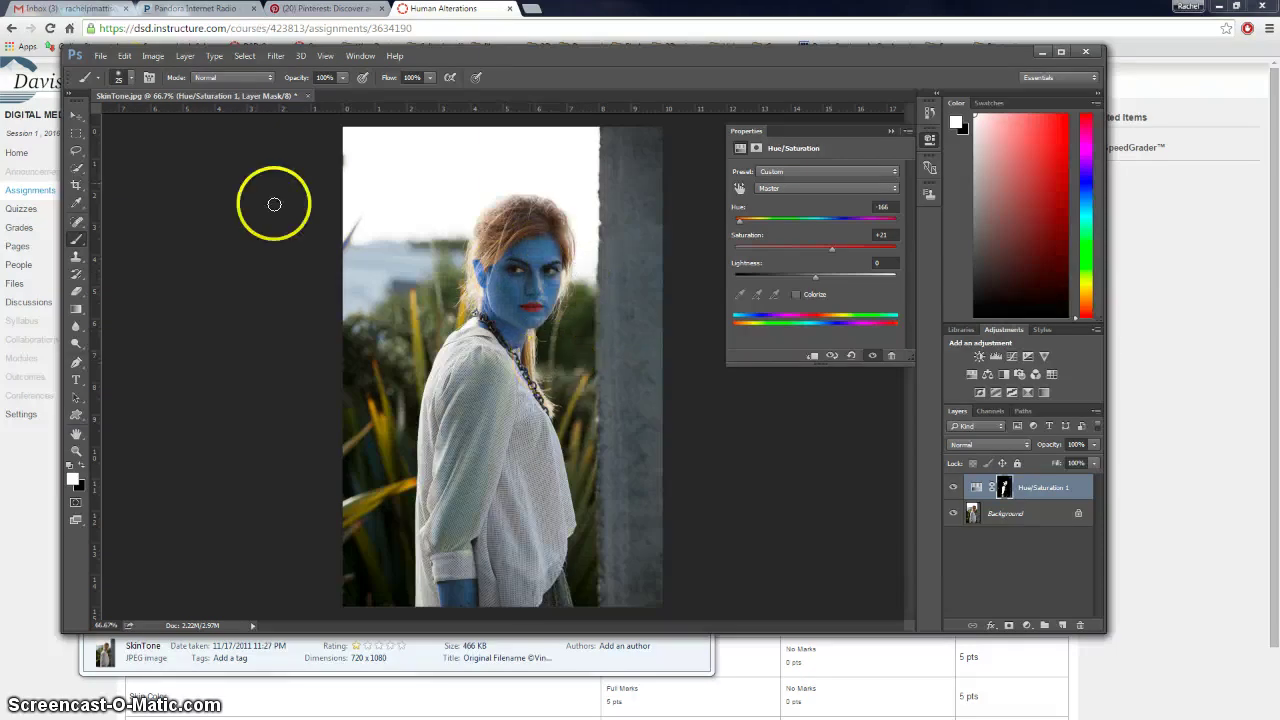
Step: Zoom out and snip a rectangle around the blue-skinned portrait with Snipping Tool
{"action": "scroll", "coordinate": [466, 366], "scroll_direction": "down", "scroll_amount": 1}
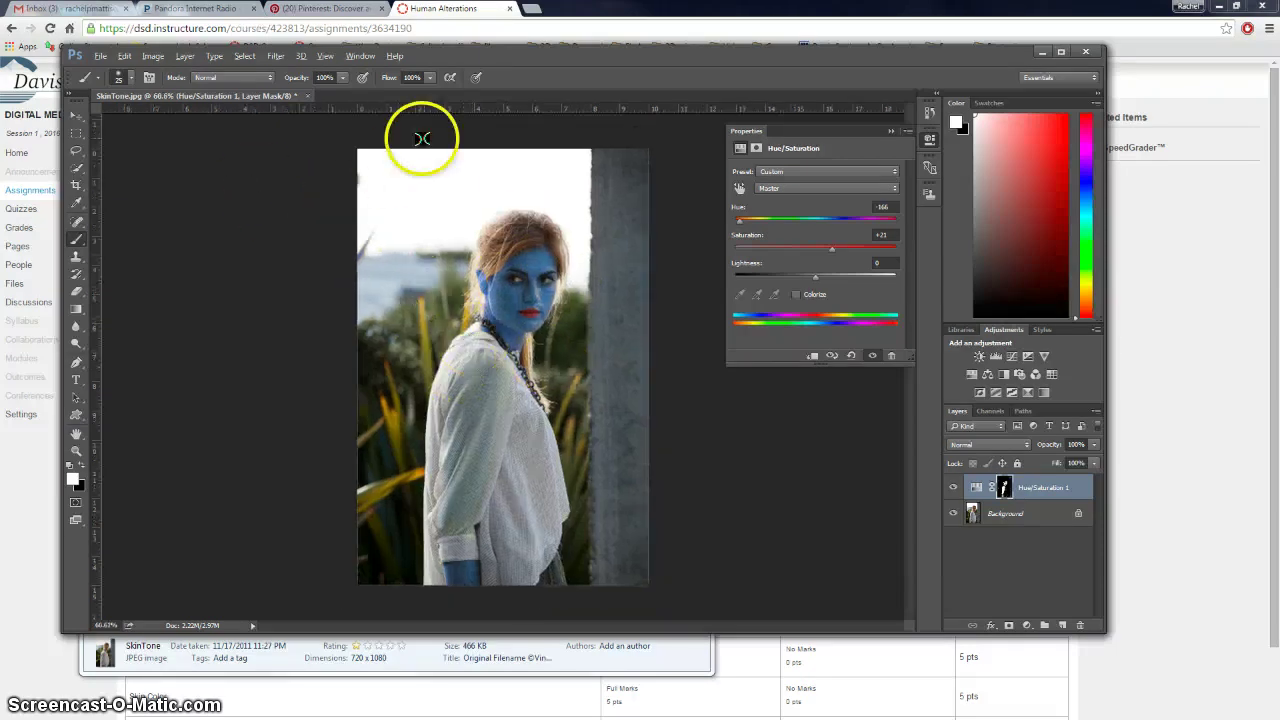
{"action": "key", "text": "alt"}
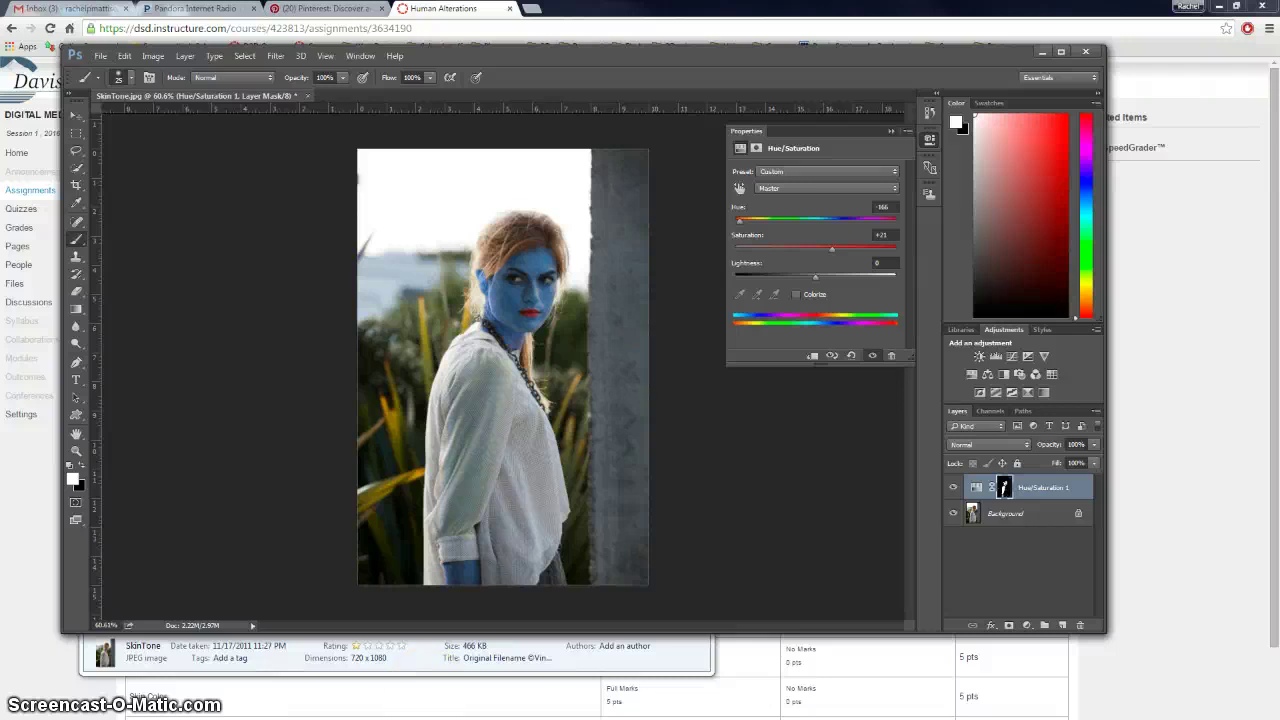
{"action": "key", "text": "super"}
{"action": "left_click", "coordinate": [72, 500]}
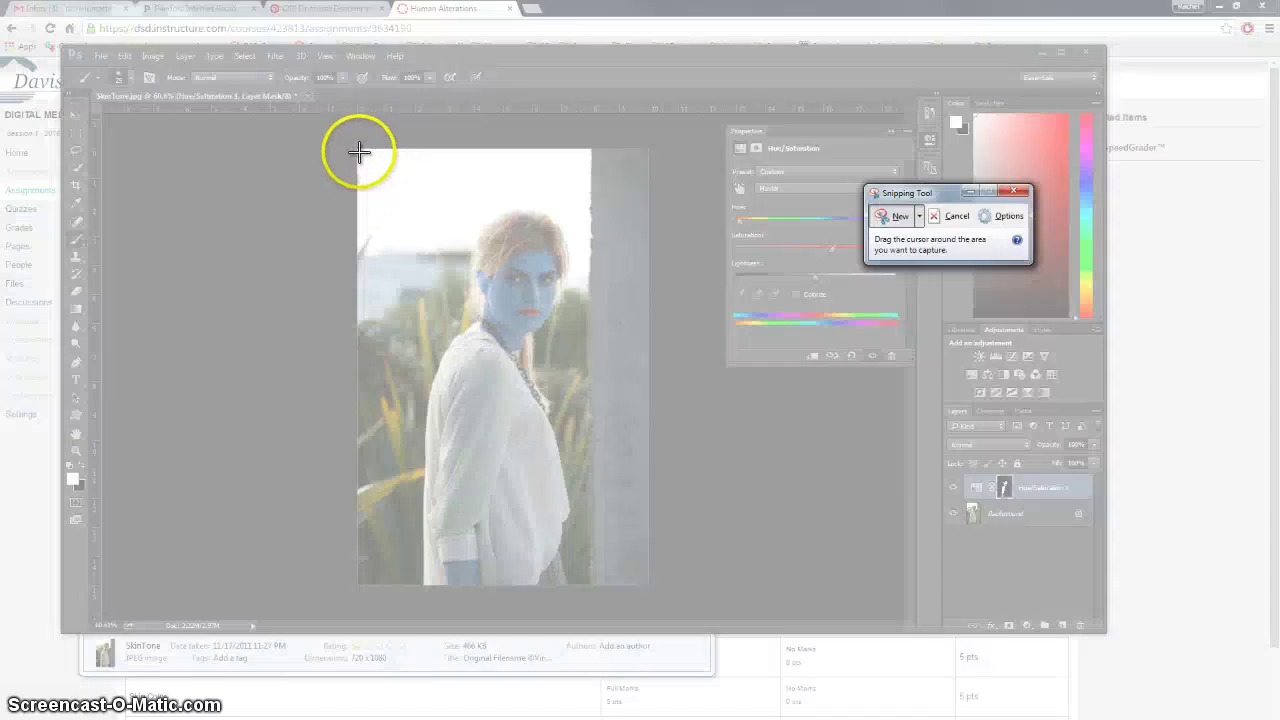
{"action": "left_click_drag", "start_coordinate": [358, 150], "coordinate": [648, 582]}
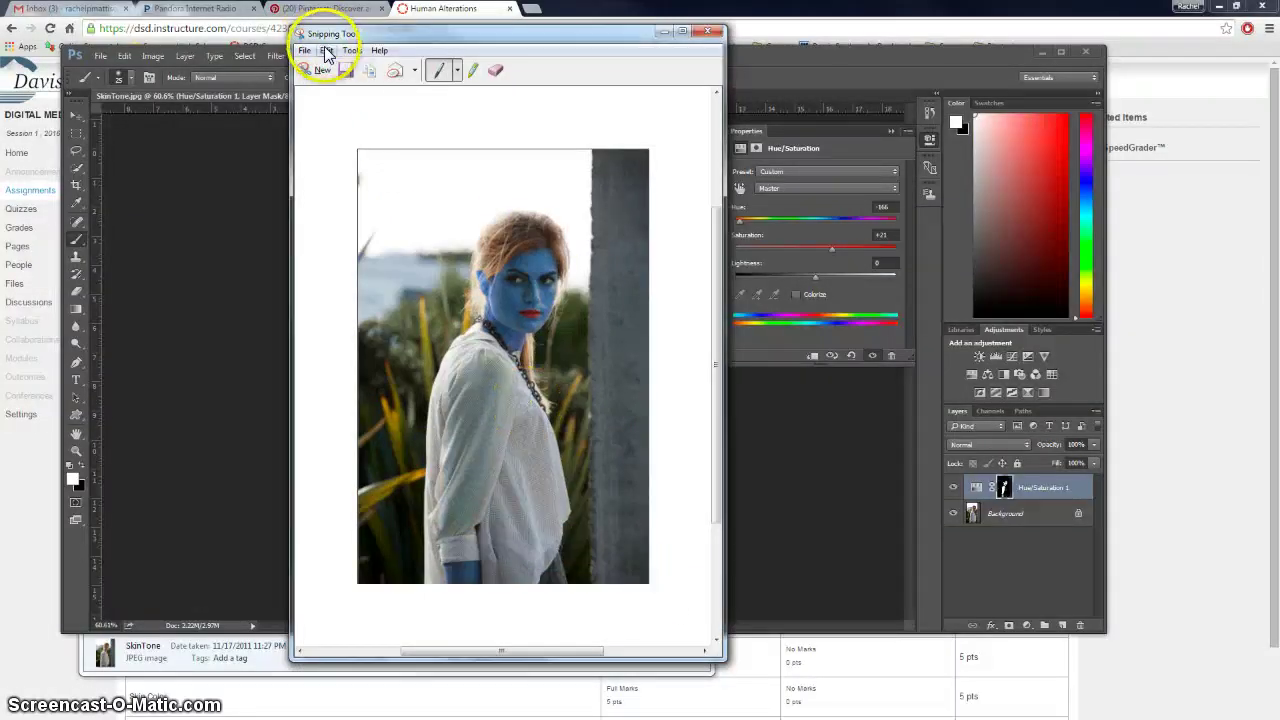
Step: Copy the snip to the clipboard with Edit > Copy
{"action": "left_click", "coordinate": [326, 51]}
{"action": "left_click", "coordinate": [345, 72]}
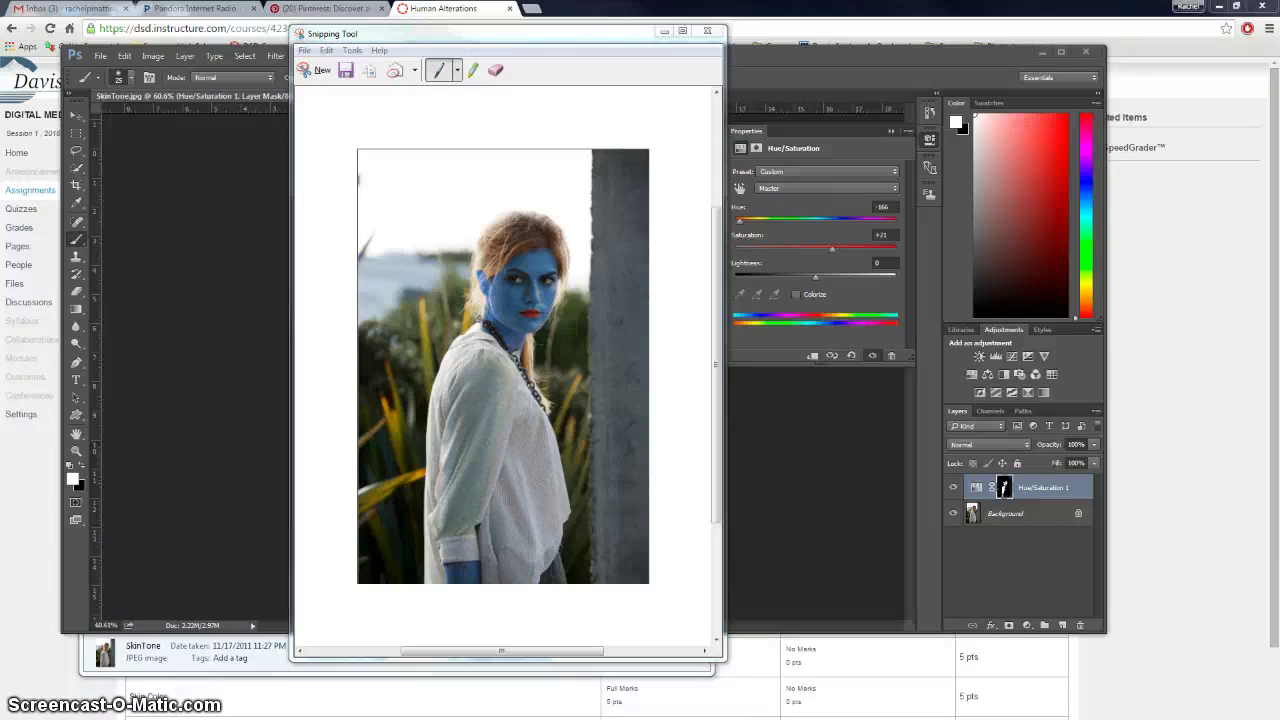
Step: Paste the portrait snip into Word's Document1 and scroll back up to the top
{"action": "left_click", "coordinate": [467, 660]}
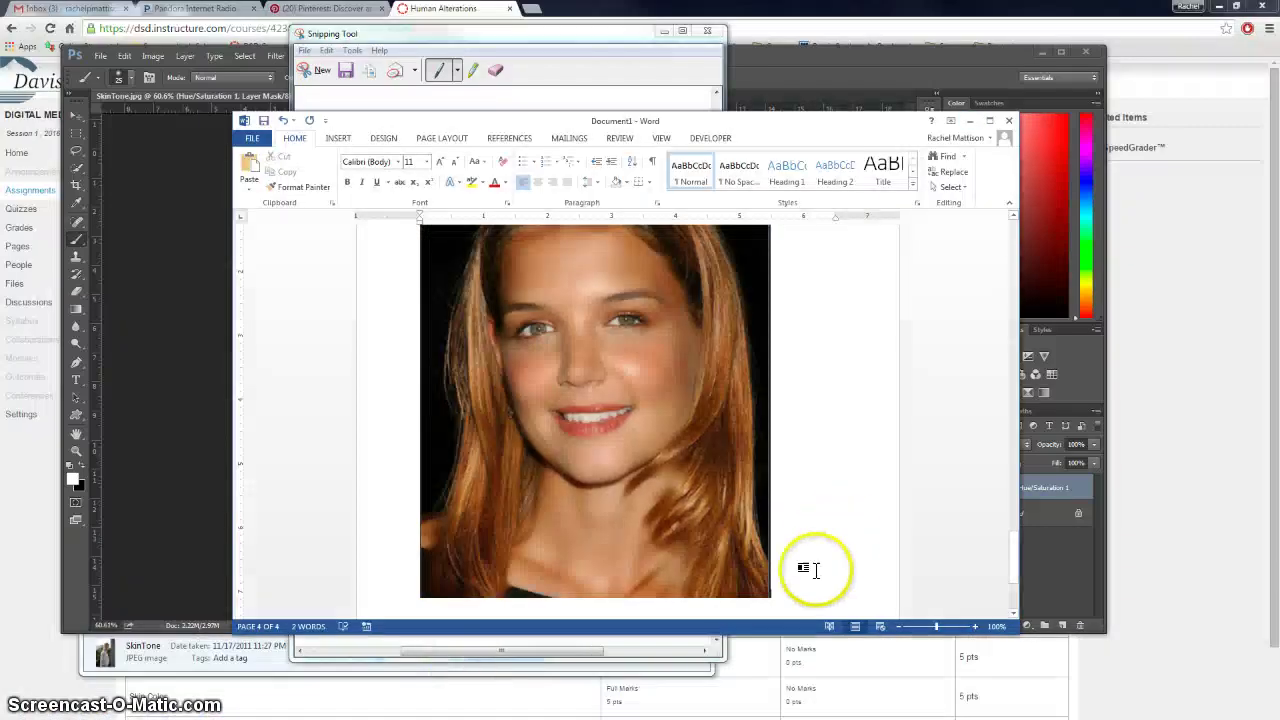
{"action": "key", "text": "ctrl+v"}
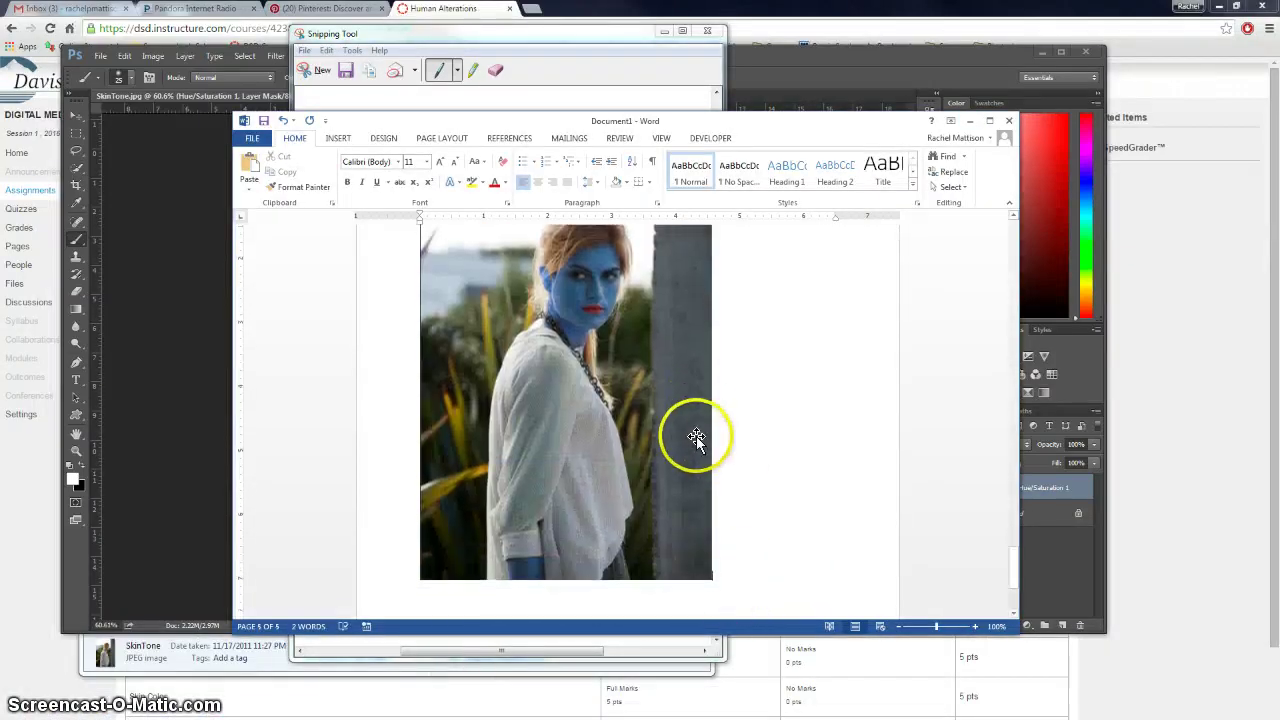
{"action": "scroll", "coordinate": [697, 440], "scroll_direction": "down", "scroll_amount": 3}
{"action": "scroll", "coordinate": [695, 452], "scroll_direction": "up", "scroll_amount": 5}
{"action": "scroll", "coordinate": [692, 456], "scroll_direction": "down", "scroll_amount": 3}
{"action": "scroll", "coordinate": [690, 455], "scroll_direction": "up", "scroll_amount": 20}
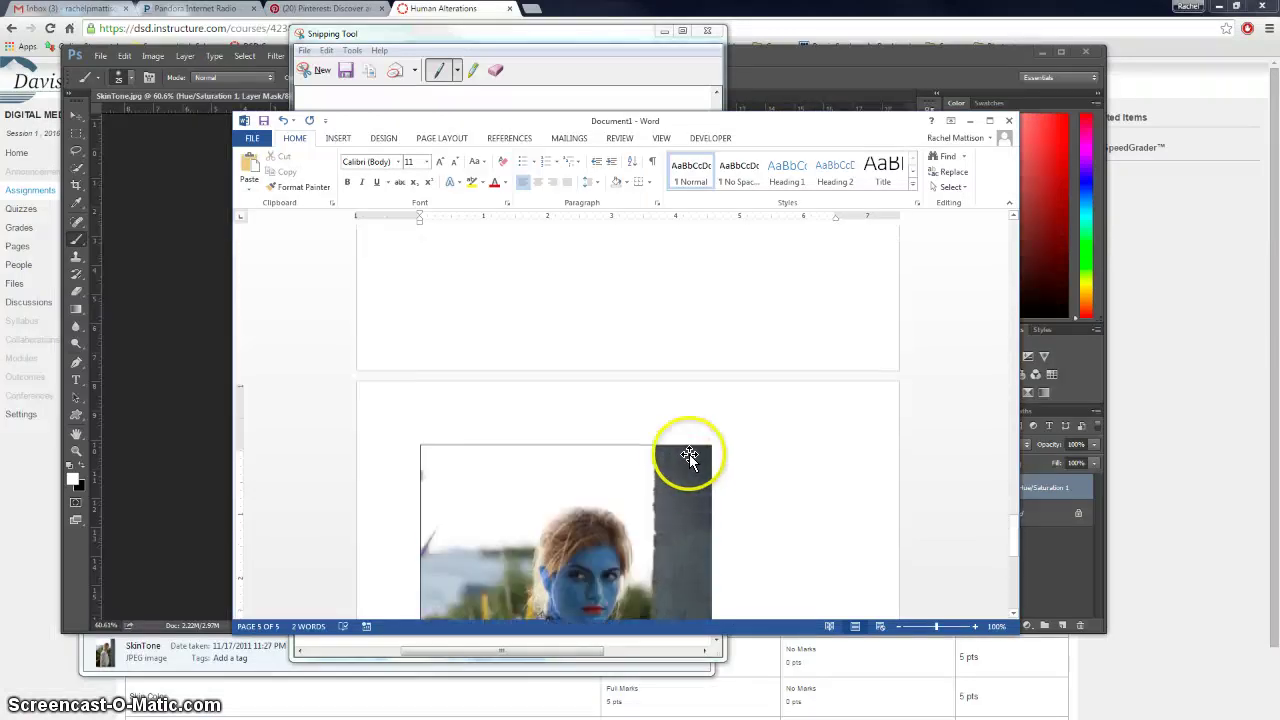
{"action": "scroll", "coordinate": [689, 455], "scroll_direction": "up", "scroll_amount": 15}
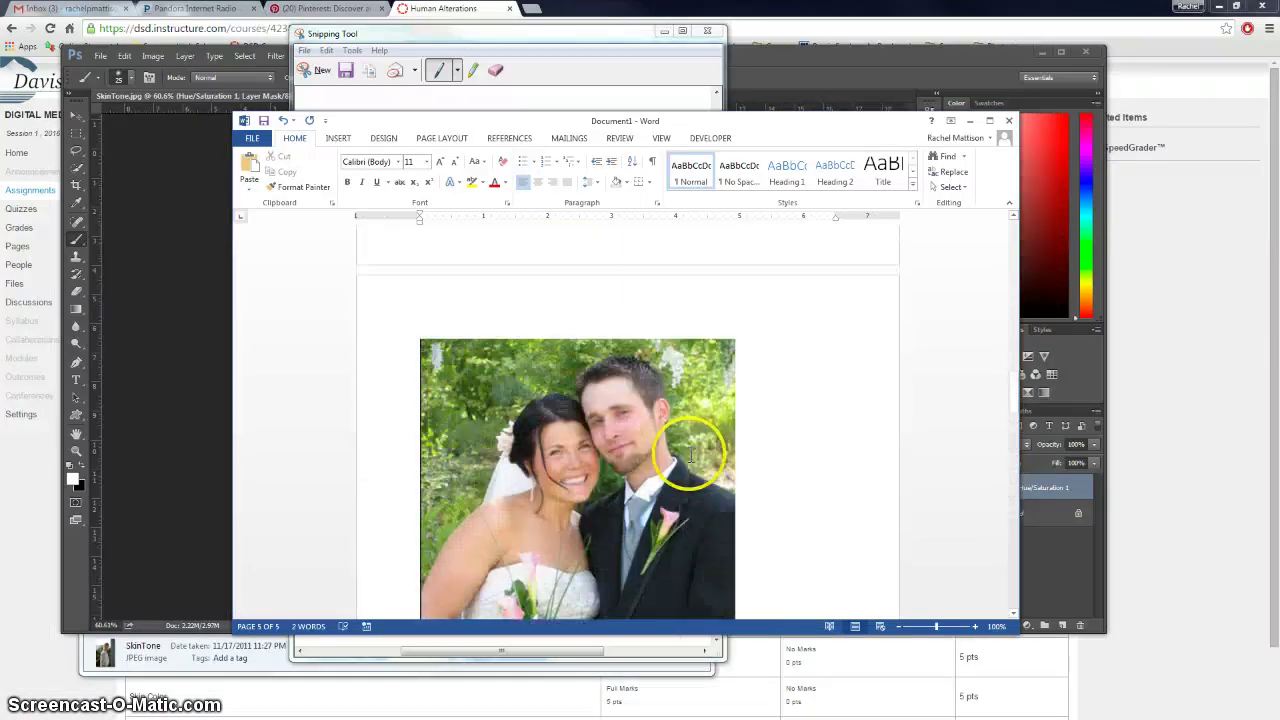
{"action": "scroll", "coordinate": [692, 453], "scroll_direction": "up", "scroll_amount": 15}
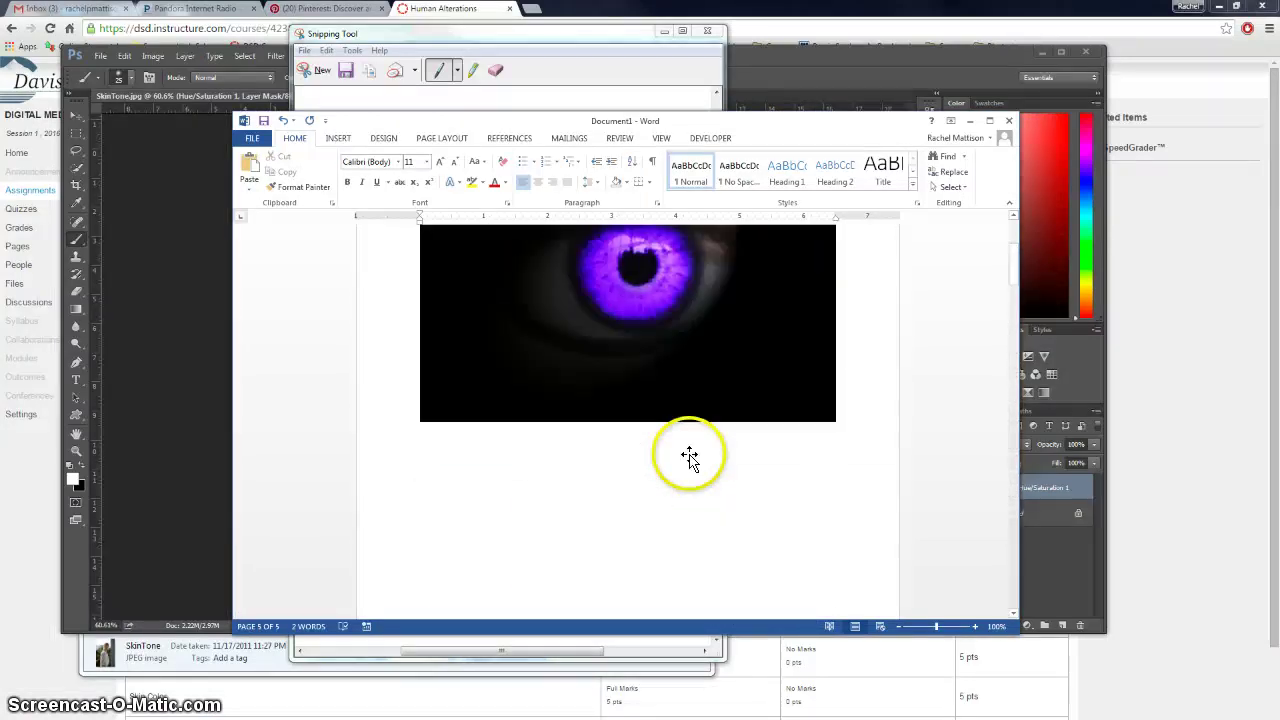